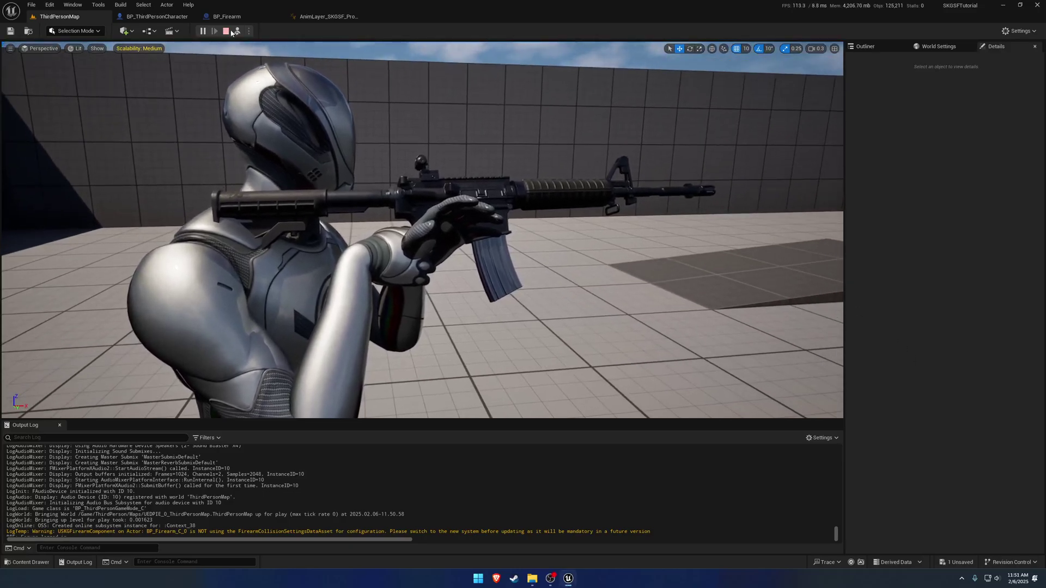
Inspect how the character's hands hold the rifle in the running level and stop the play session
{"action": "right_click_drag", "start_coordinate": [292, 89], "coordinate": [293, 89]}
{"action": "key", "text": "w"}
{"action": "right_click_drag", "start_coordinate": [438, 290], "coordinate": [439, 289]}
{"action": "key", "text": "shift+F1"}
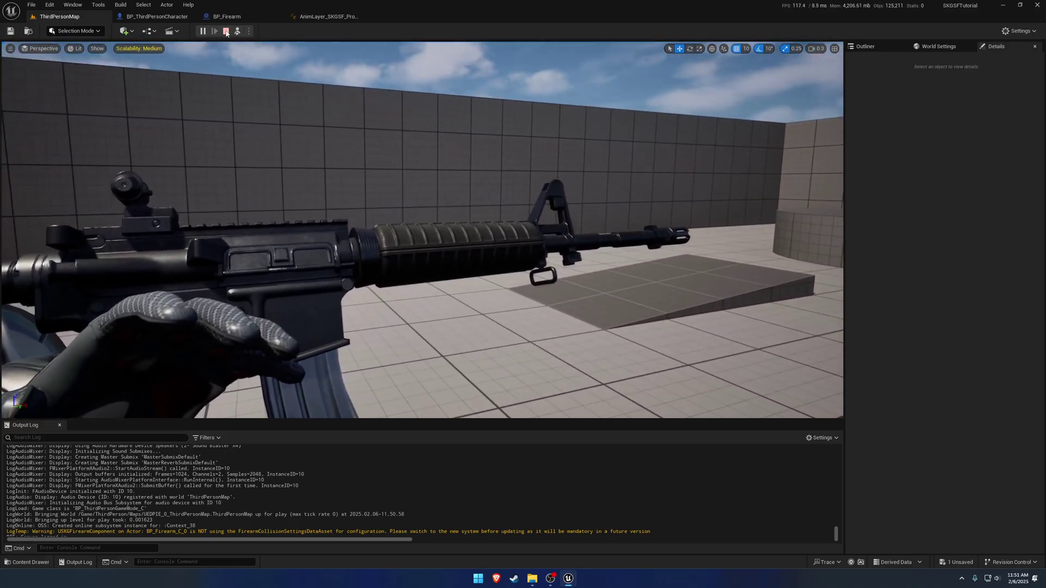
{"action": "left_click", "coordinate": [226, 31]}
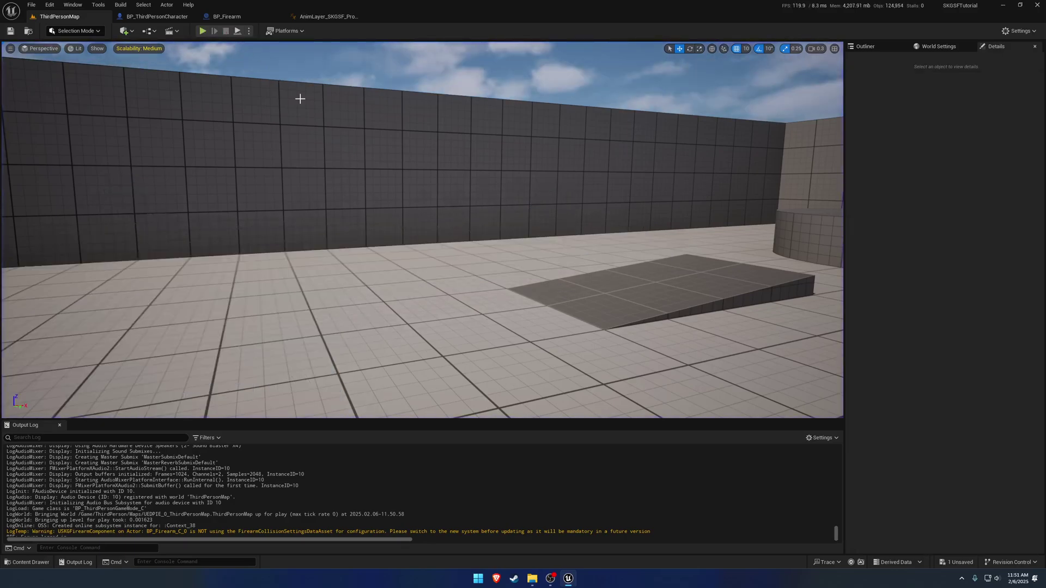
{"action": "right_click_drag", "start_coordinate": [354, 114], "coordinate": [397, 106]}
{"action": "key", "text": "s"}
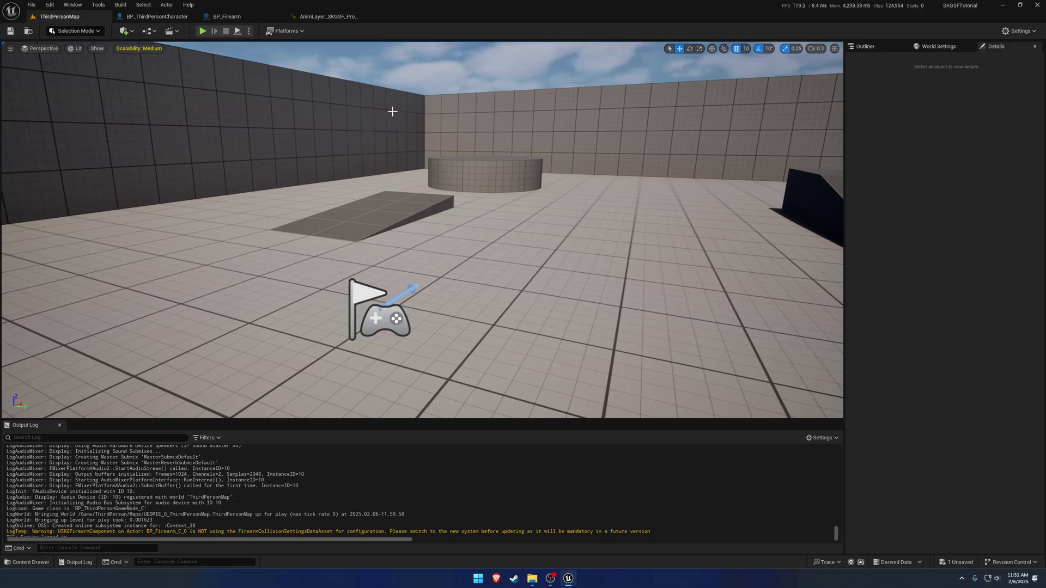
Examine the OffhandIK section for left and right hands in the AnimLayer_SKGSF_Procedurals graph
{"action": "left_click", "coordinate": [329, 17]}
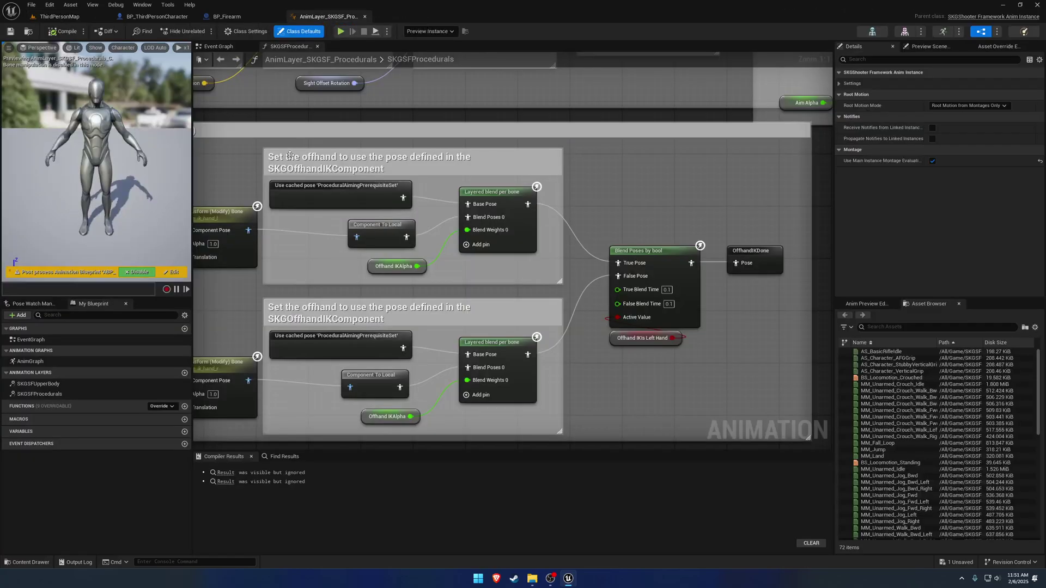
{"action": "scroll", "coordinate": [460, 184], "scroll_direction": "down", "scroll_amount": 6}
{"action": "left_click", "coordinate": [325, 186]}
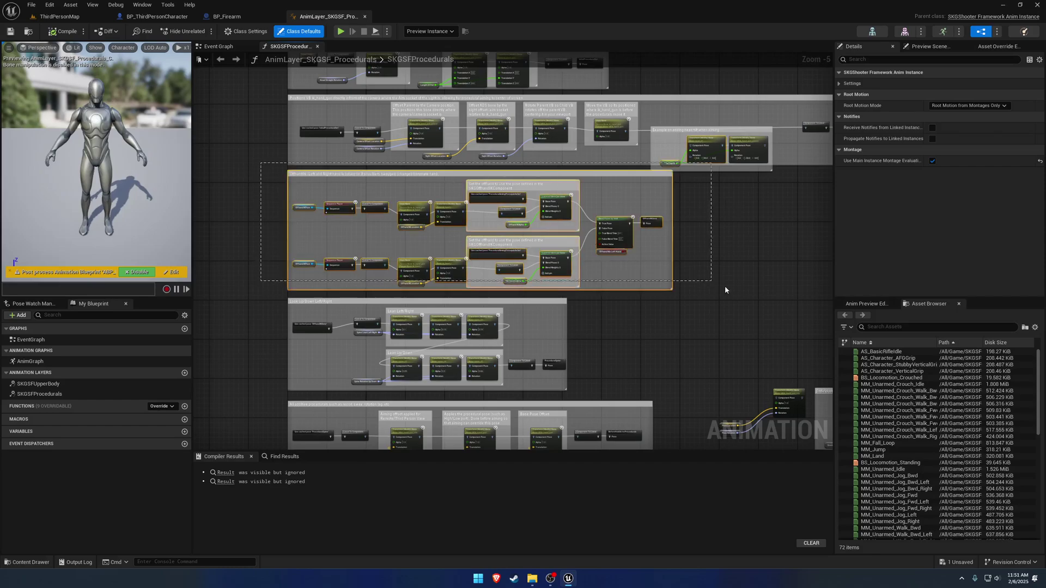
{"action": "scroll", "coordinate": [286, 185], "scroll_direction": "up", "scroll_amount": 3}
{"action": "left_click", "coordinate": [357, 190]}
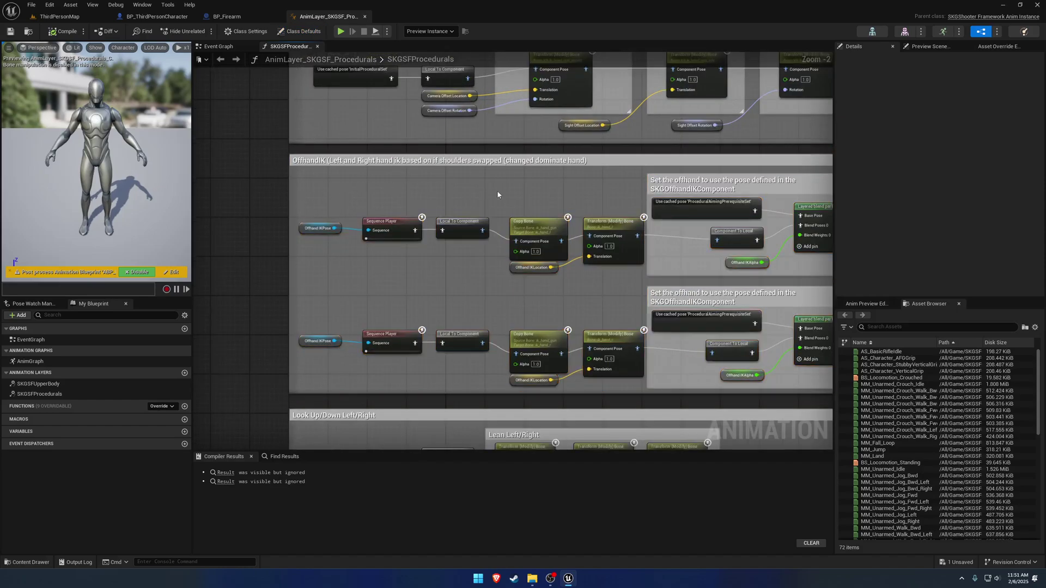
{"action": "right_click_drag", "start_coordinate": [497, 194], "coordinate": [204, 223]}
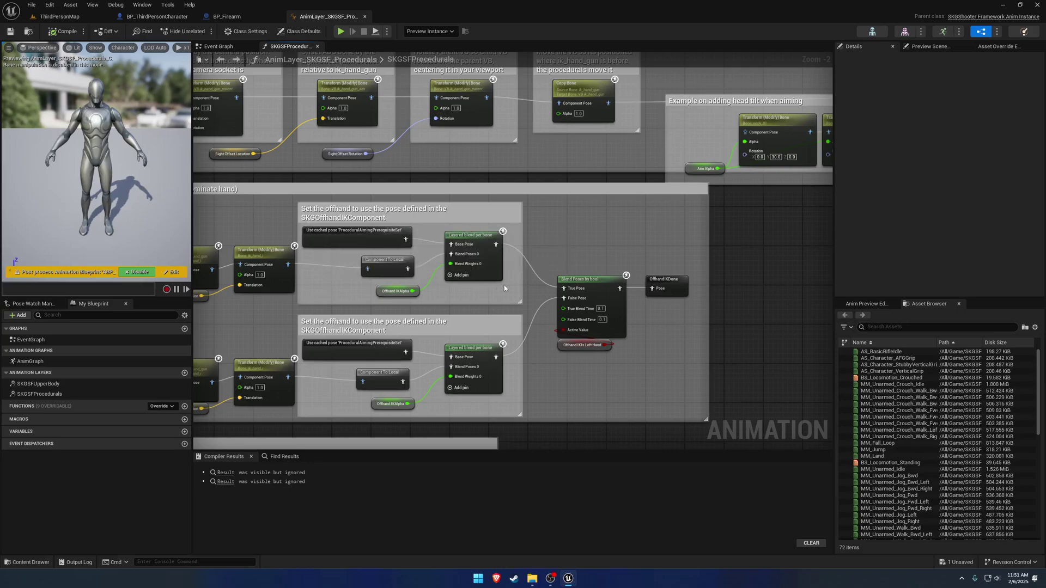
{"action": "scroll", "coordinate": [482, 302], "scroll_direction": "up", "scroll_amount": 2}
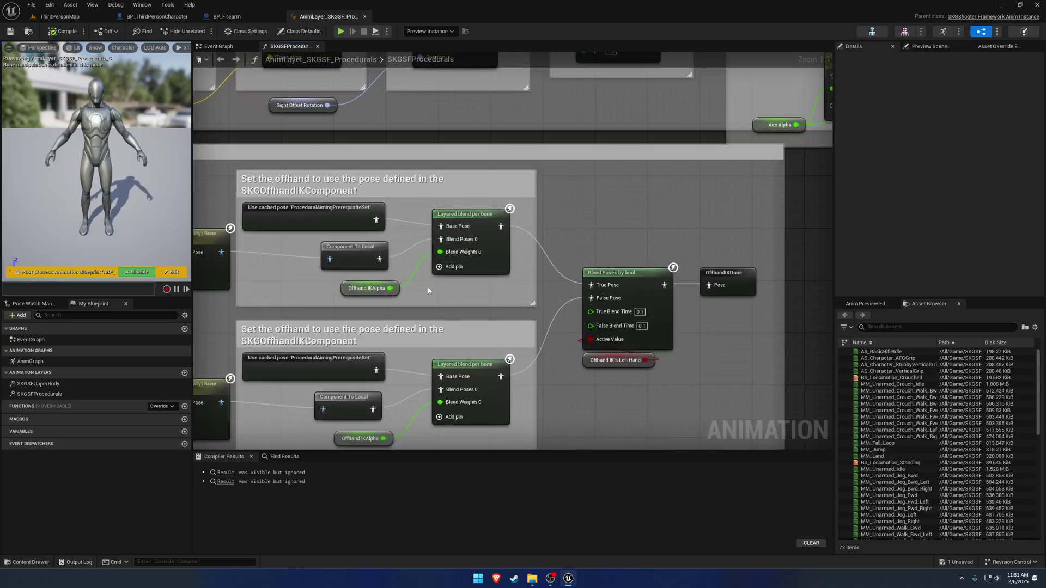
{"action": "right_click_drag", "start_coordinate": [428, 291], "coordinate": [815, 255]}
{"action": "right_click_drag", "start_coordinate": [352, 259], "coordinate": [293, 254]}
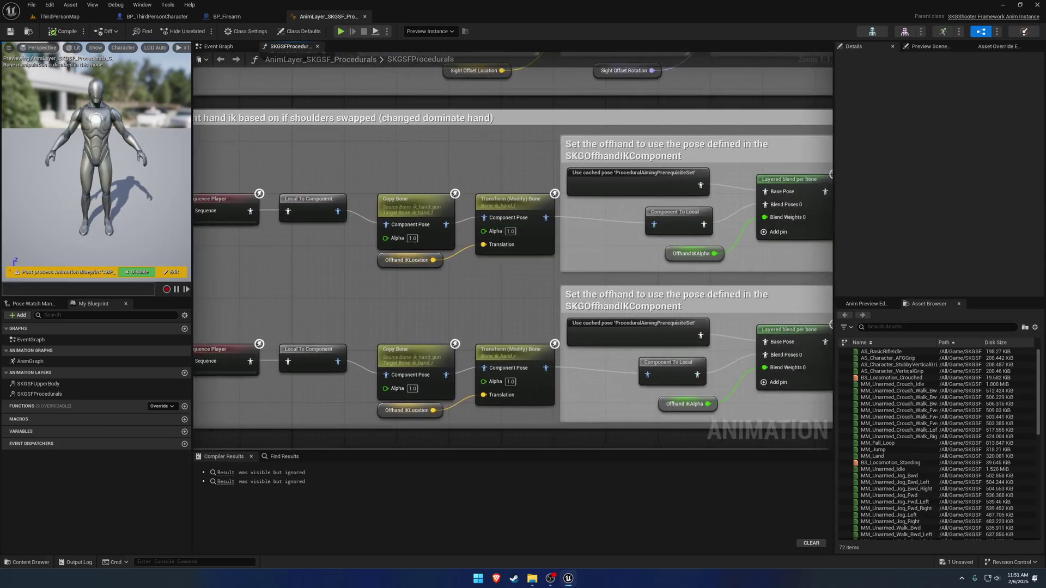
Follow the offhand blend through to OffhandIKDone and trace the ProceduralAimingPrerequisiteSet cached pose to its definition
{"action": "right_click_drag", "start_coordinate": [616, 186], "coordinate": [328, 209]}
{"action": "left_click", "coordinate": [328, 210]}
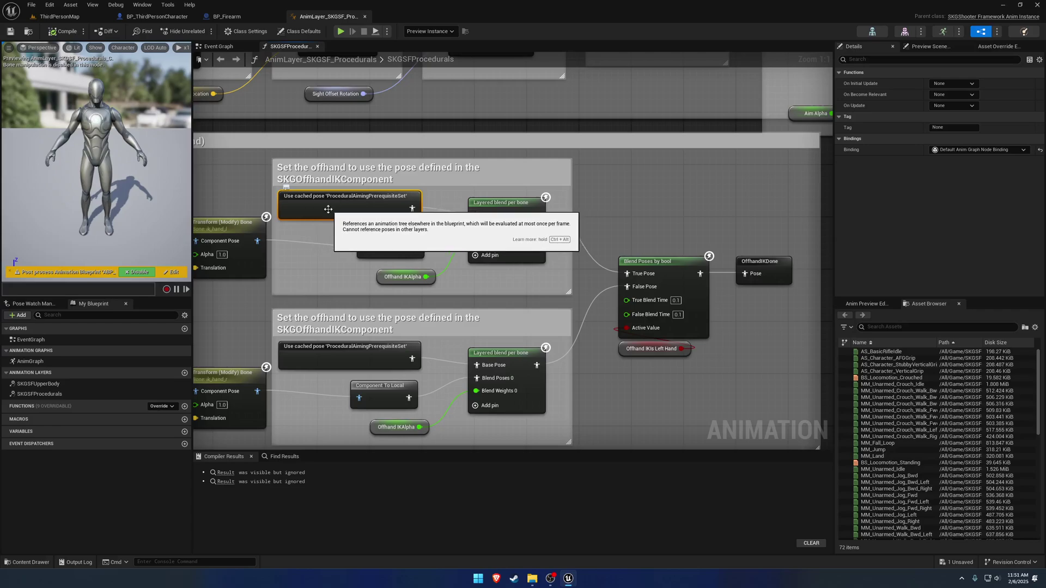
{"action": "right_click_drag", "start_coordinate": [483, 240], "coordinate": [274, 240]}
{"action": "right_click_drag", "start_coordinate": [552, 285], "coordinate": [641, 289]}
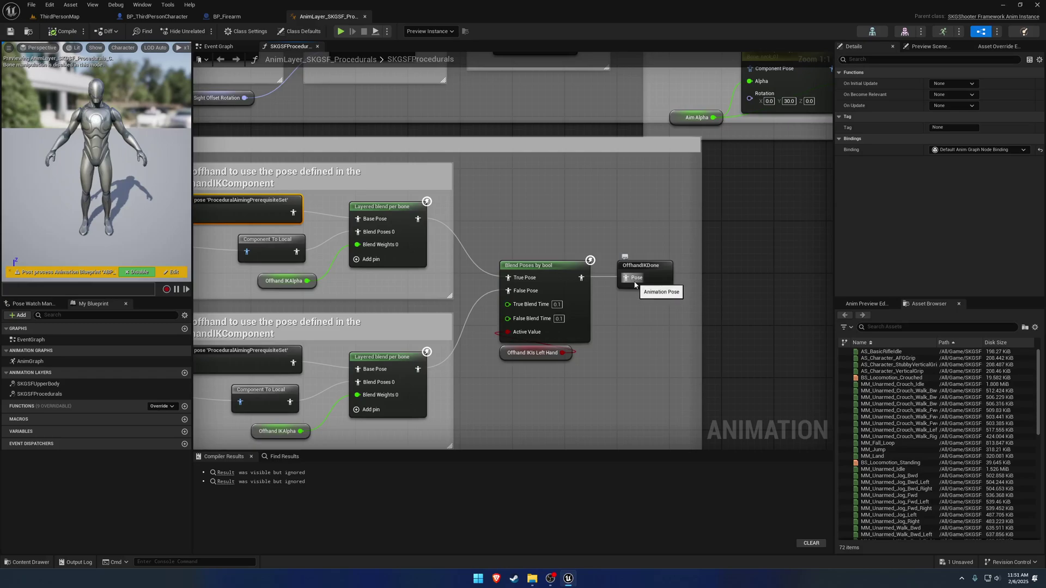
{"action": "scroll", "coordinate": [504, 262], "scroll_direction": "down", "scroll_amount": 2}
{"action": "right_click_drag", "start_coordinate": [456, 312], "coordinate": [638, 214]}
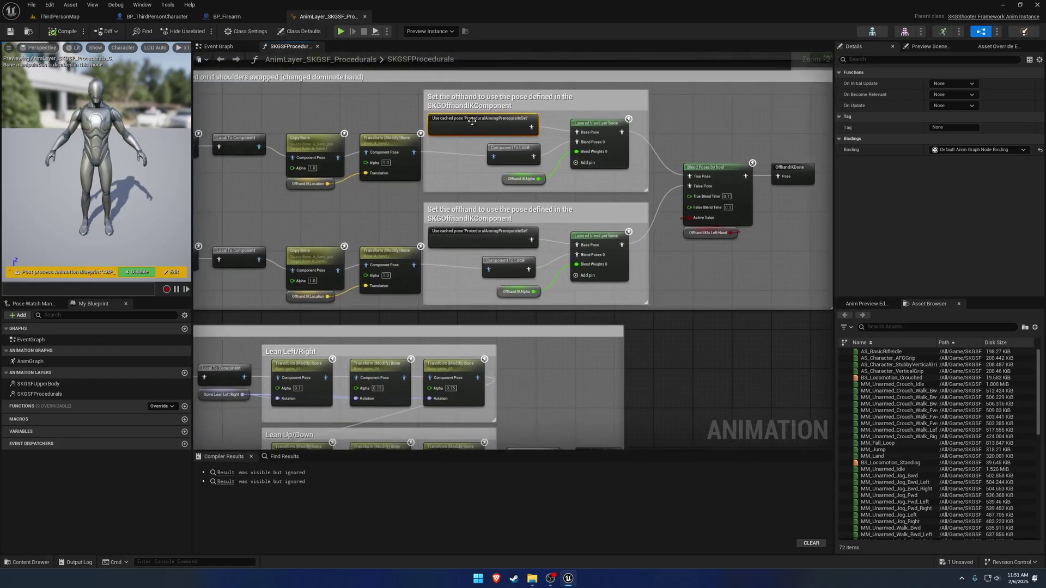
{"action": "double_click", "coordinate": [494, 129]}
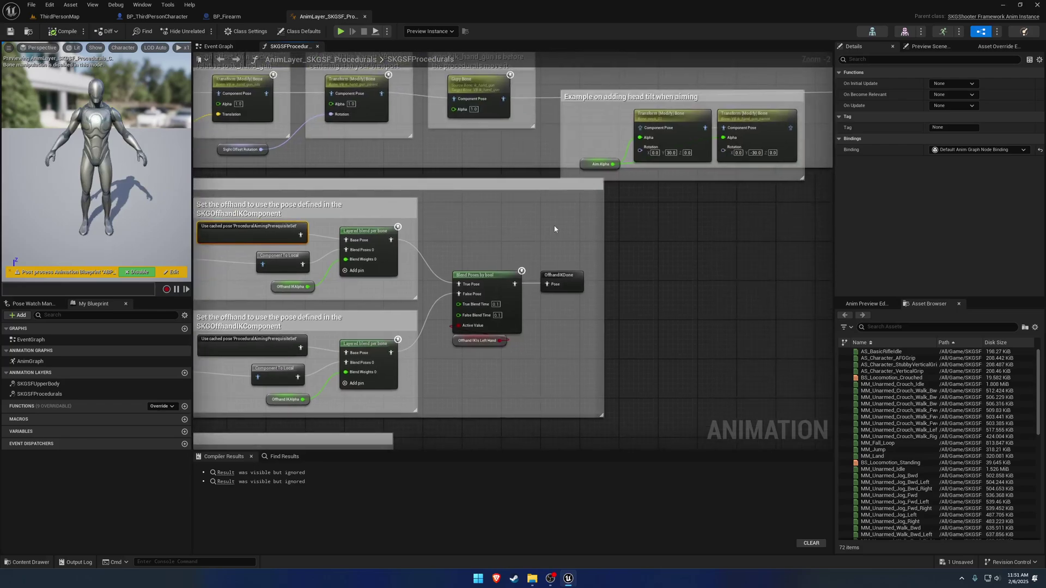
{"action": "left_click", "coordinate": [575, 185]}
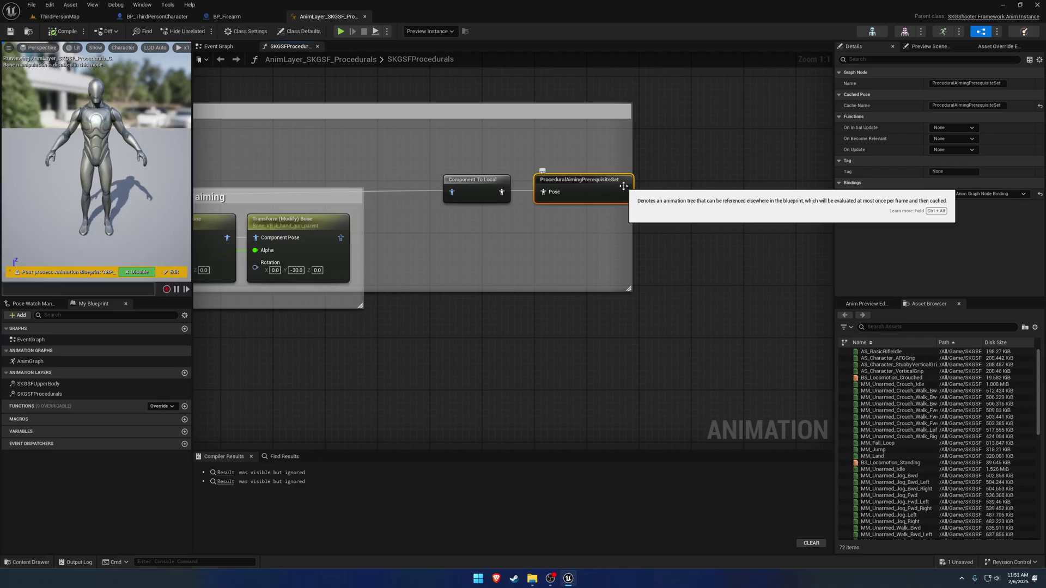
Copy the 'ProceduralAimingPrerequisiteSet' cached pose node into Look Up/Down Left/Right and connect it to Local To Component, replacing OffhandIKDone
{"action": "right_click_drag", "start_coordinate": [384, 311], "coordinate": [741, 231]}
{"action": "left_click", "coordinate": [351, 241]}
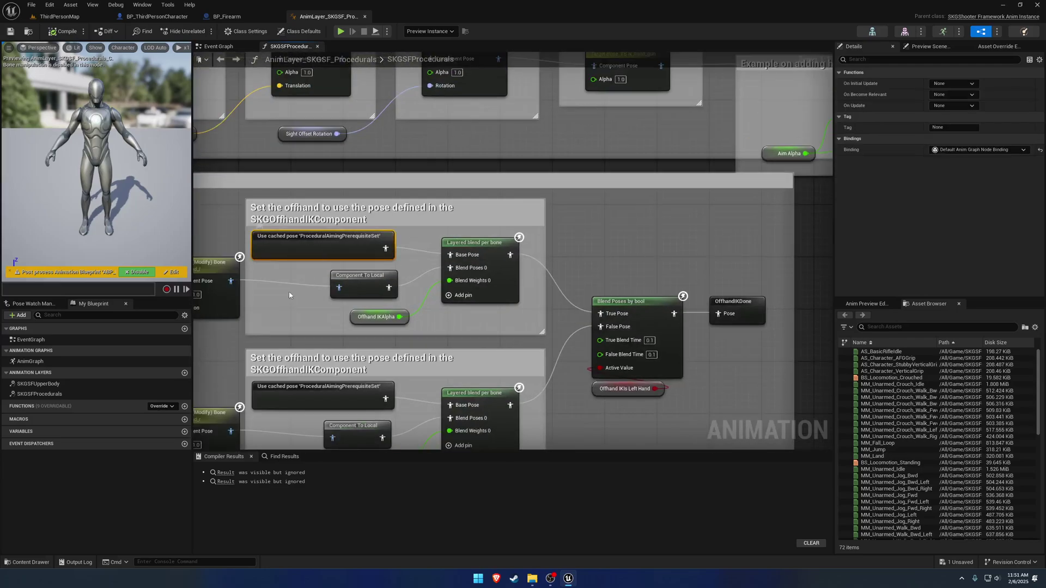
{"action": "right_click_drag", "start_coordinate": [289, 293], "coordinate": [631, 119]}
{"action": "right_click_drag", "start_coordinate": [381, 290], "coordinate": [594, 172]}
{"action": "right_click_drag", "start_coordinate": [358, 333], "coordinate": [412, 262]}
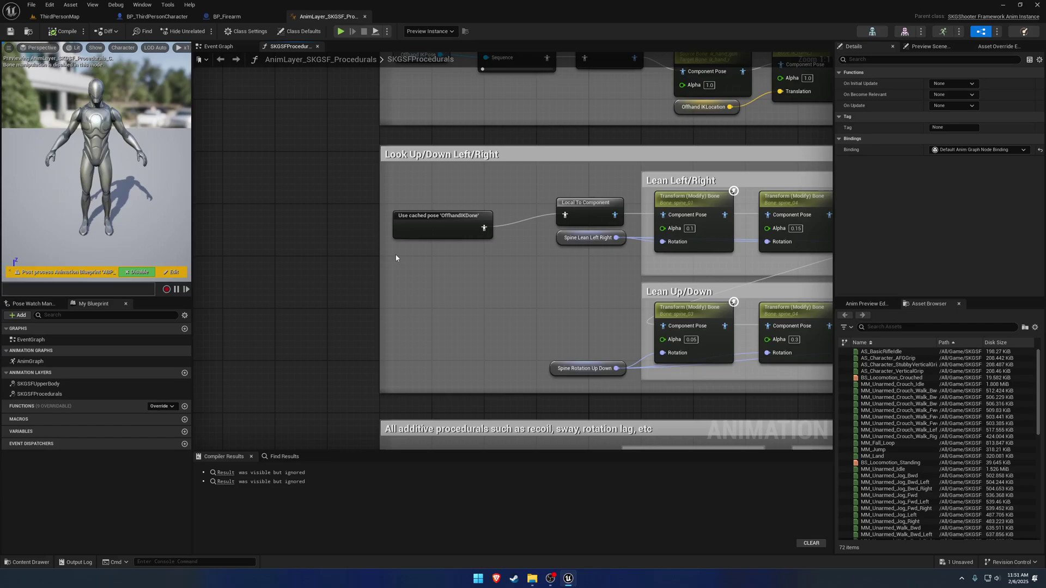
{"action": "key", "text": "ctrl+v"}
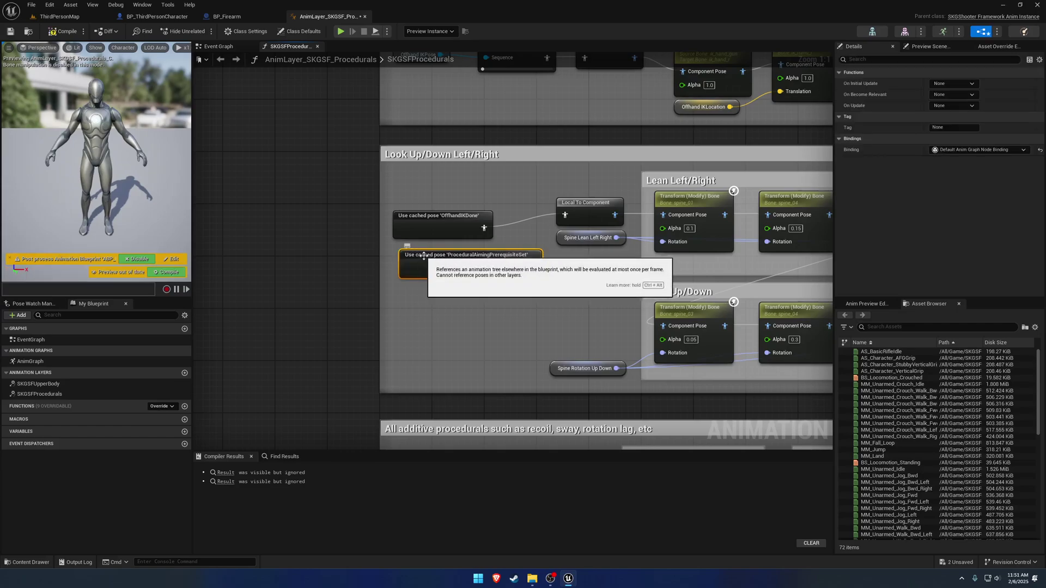
{"action": "left_click_drag", "start_coordinate": [526, 261], "coordinate": [565, 215]}
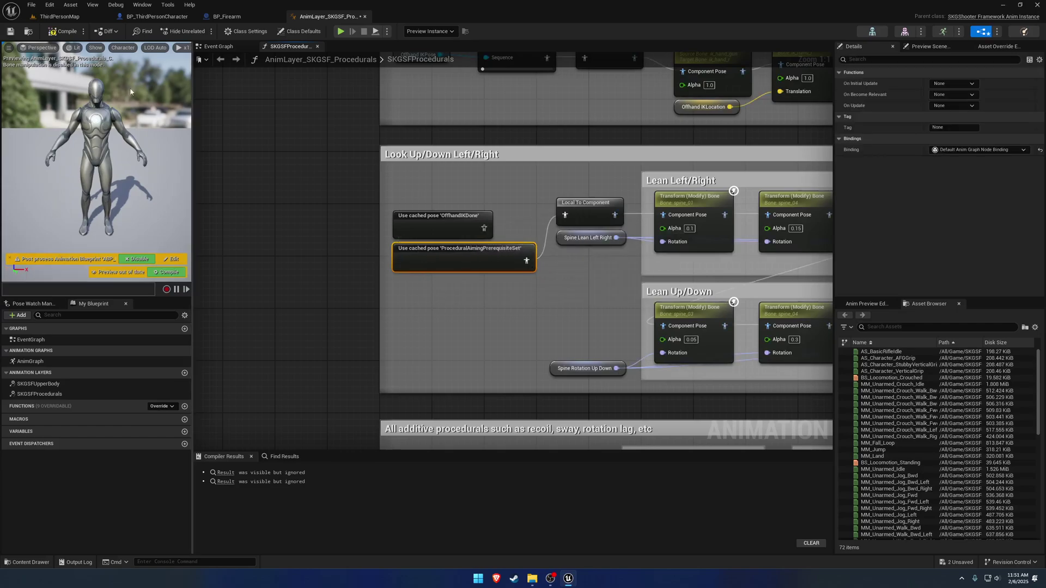
Save the animation layer and play-test ThirdPersonMap to check the rifle hold with the offhand IK bypassed
{"action": "left_click", "coordinate": [8, 34]}
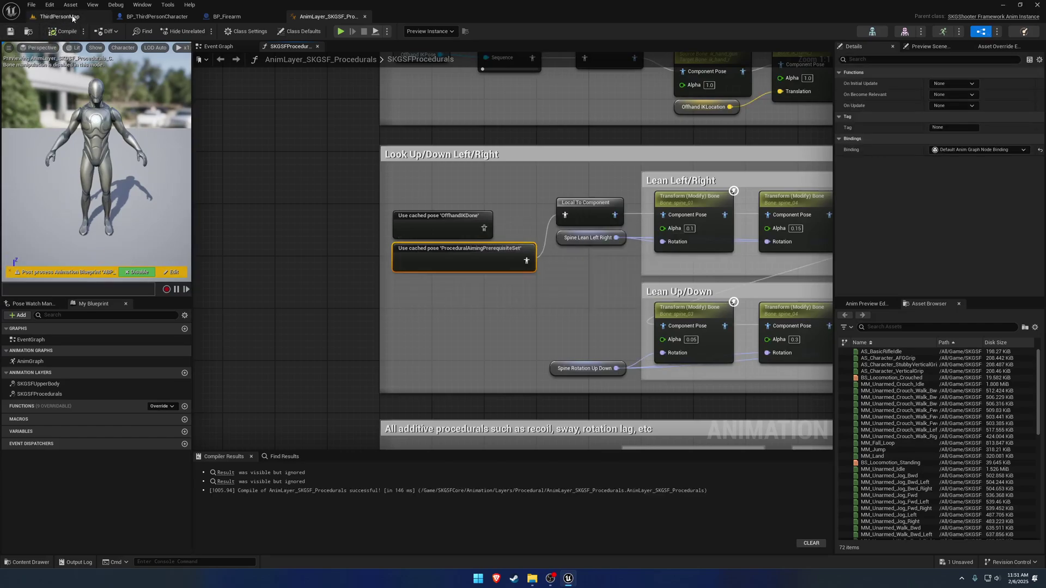
{"action": "left_click", "coordinate": [70, 17]}
{"action": "left_click", "coordinate": [203, 32]}
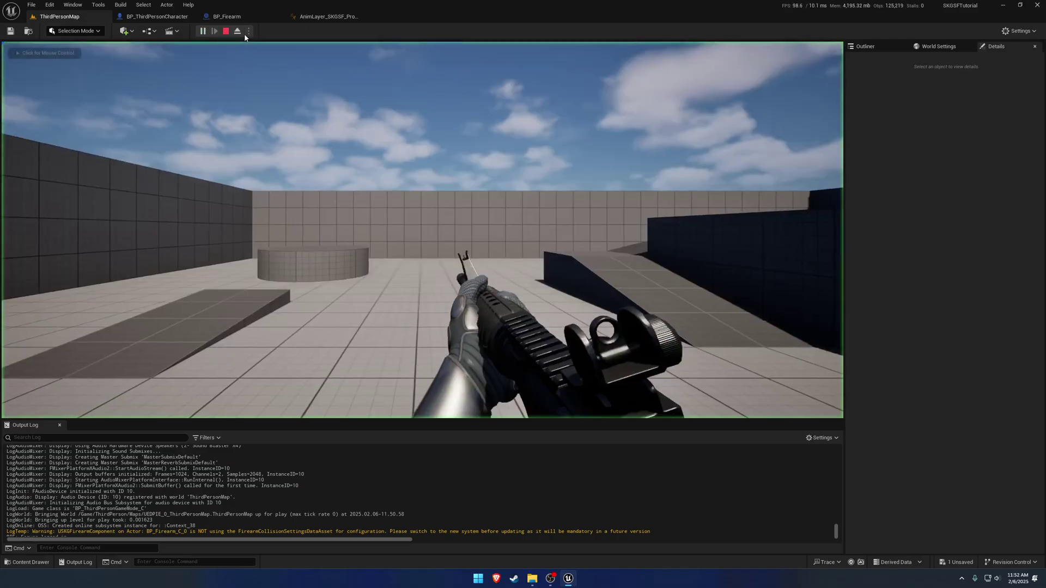
{"action": "left_click", "coordinate": [246, 80]}
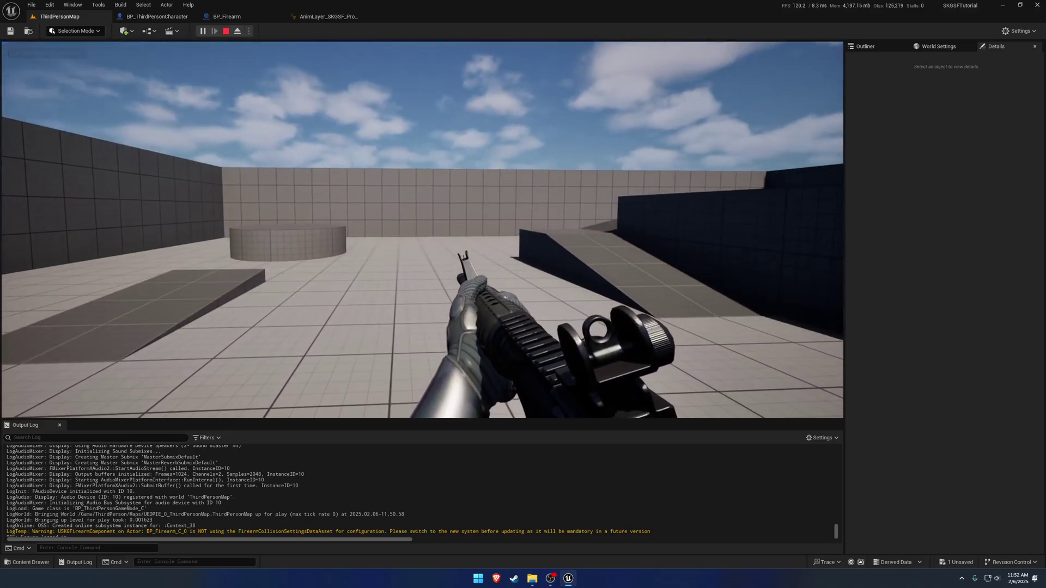
{"action": "key", "text": "Escape"}
Undo the new pose link in Look Up/Down Left/Right and delete the copied ProceduralAimingPrerequisiteSet node
{"action": "left_click", "coordinate": [305, 16]}
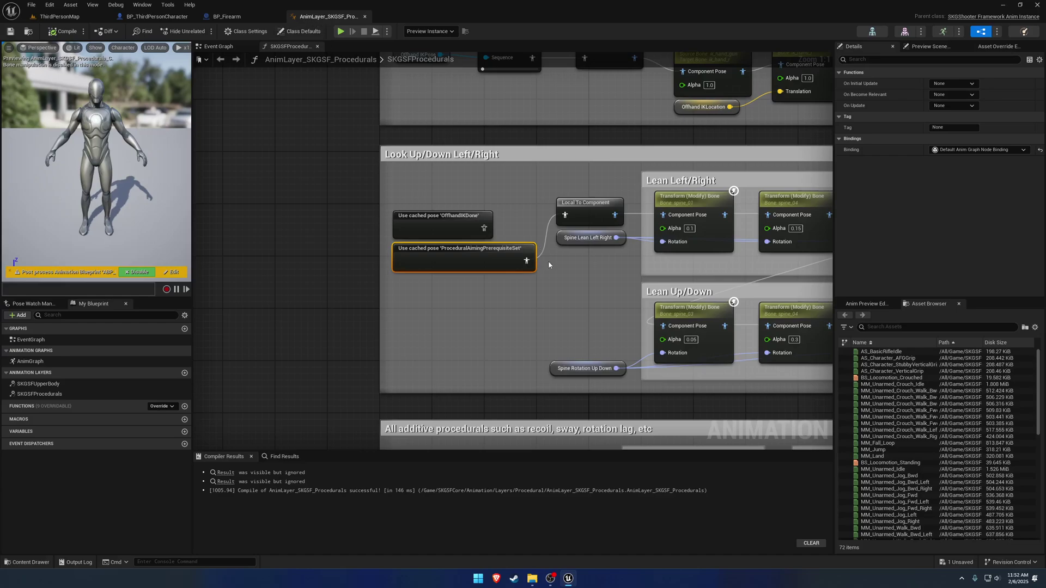
{"action": "key", "text": "ctrl+z"}
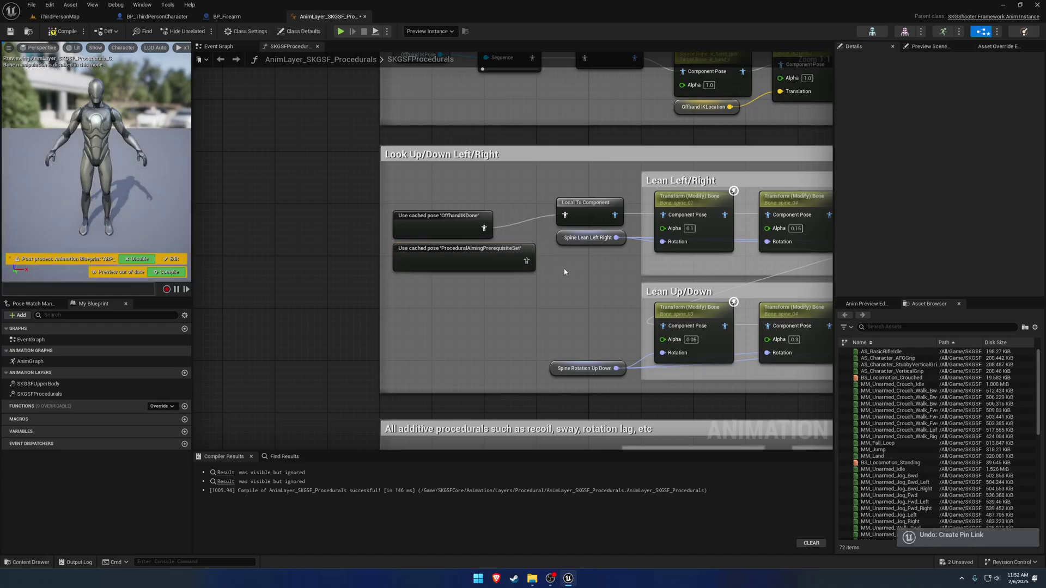
{"action": "left_click", "coordinate": [507, 263]}
{"action": "left_click", "coordinate": [507, 264]}
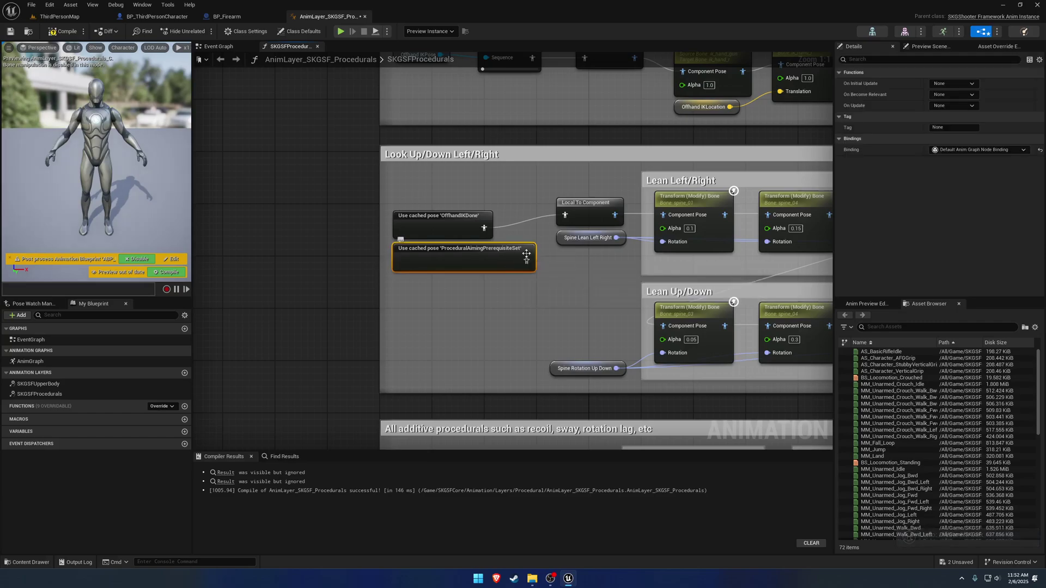
{"action": "key", "text": "Delete"}
Examine both offhand IK branches and their blend into OffhandIKDone, and save the animation layer
{"action": "right_click_drag", "start_coordinate": [823, 98], "coordinate": [553, 303]}
{"action": "right_click_drag", "start_coordinate": [749, 278], "coordinate": [364, 324]}
{"action": "right_click_drag", "start_coordinate": [564, 322], "coordinate": [689, 334]}
{"action": "scroll", "coordinate": [703, 330], "scroll_direction": "down", "scroll_amount": 3}
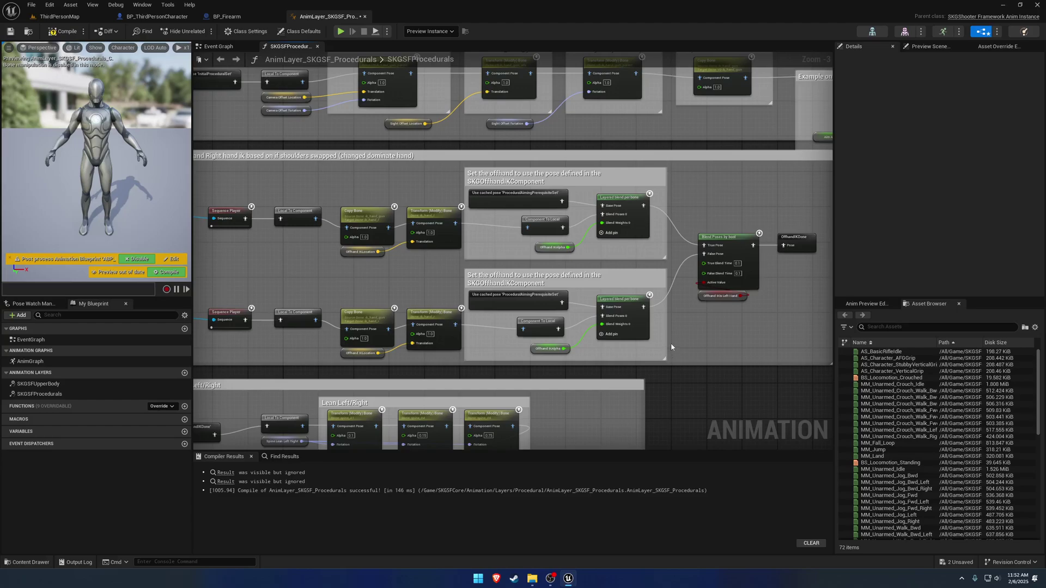
{"action": "right_click_drag", "start_coordinate": [672, 346], "coordinate": [772, 386]}
{"action": "left_click_drag", "start_coordinate": [771, 277], "coordinate": [238, 204]}
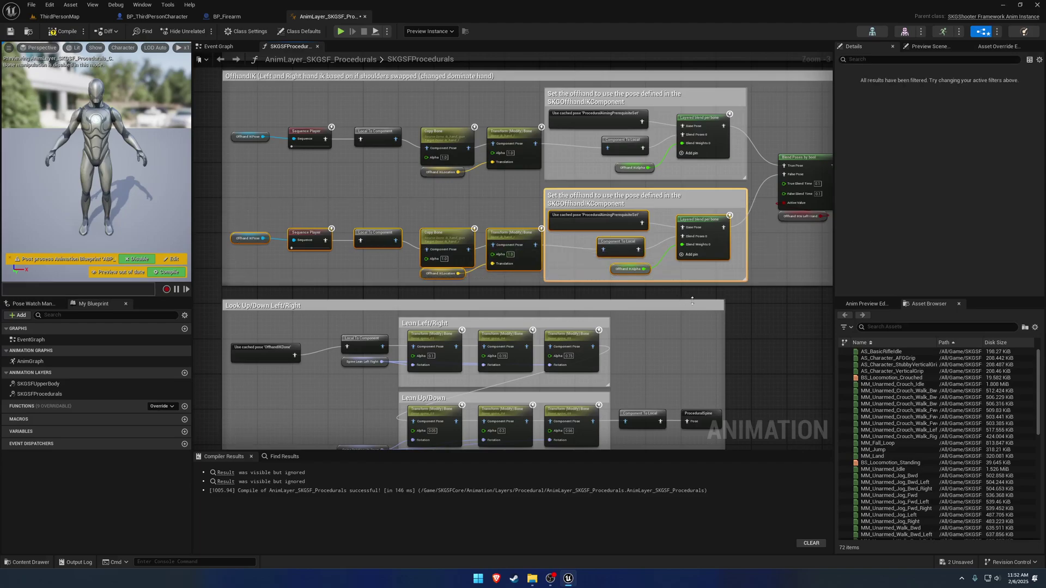
{"action": "left_click", "coordinate": [772, 345]}
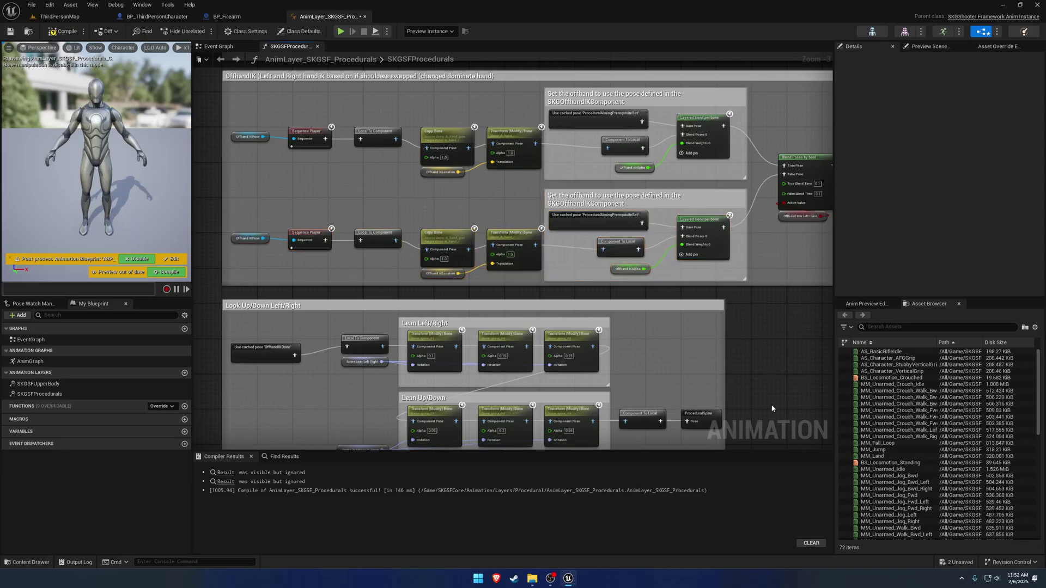
{"action": "right_click_drag", "start_coordinate": [771, 404], "coordinate": [757, 55]}
{"action": "right_click_drag", "start_coordinate": [711, 290], "coordinate": [656, 444]}
{"action": "right_click_drag", "start_coordinate": [712, 208], "coordinate": [701, 436]}
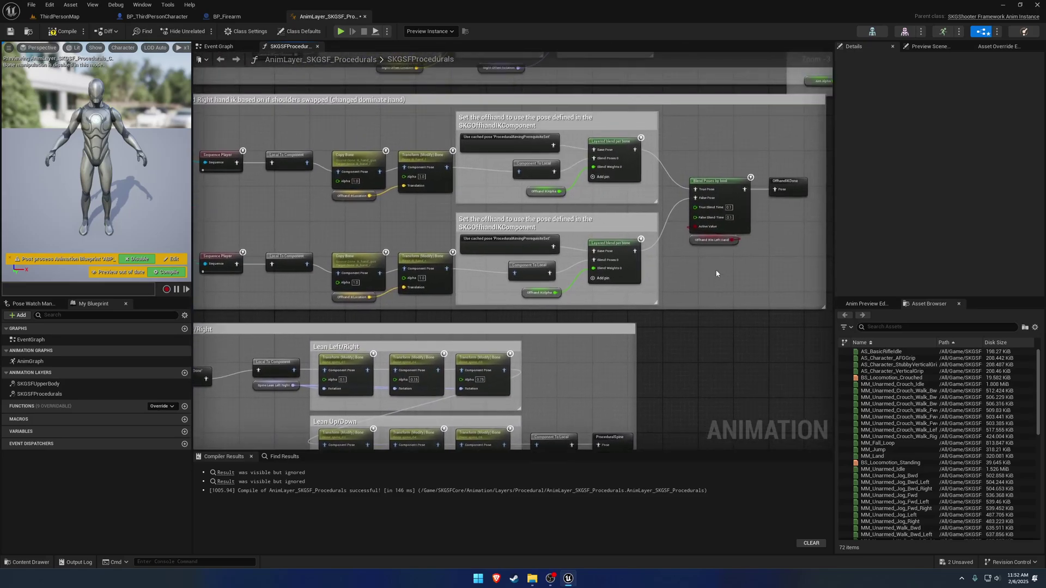
{"action": "scroll", "coordinate": [702, 272], "scroll_direction": "up", "scroll_amount": 3}
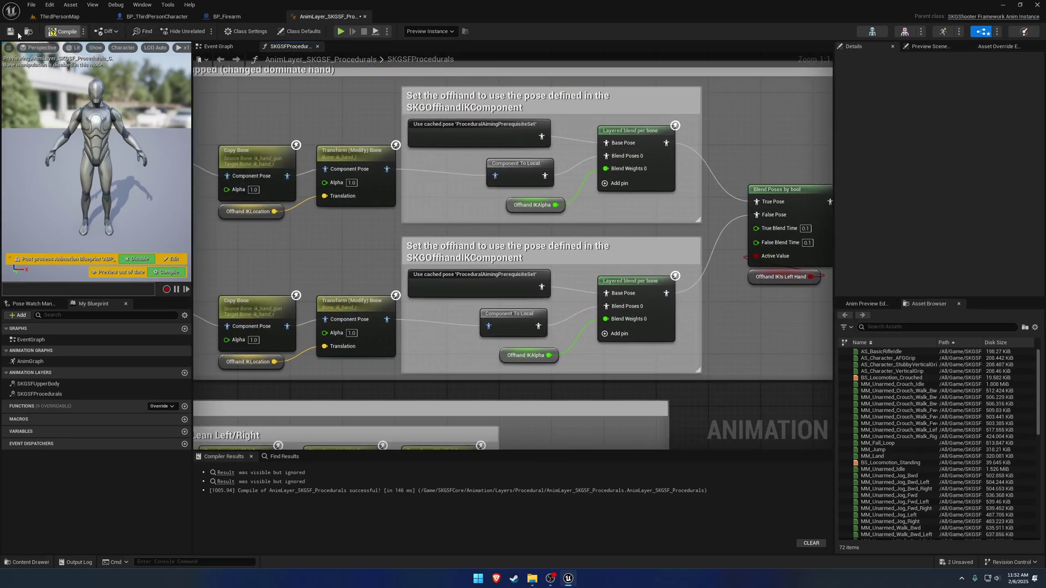
{"action": "left_click", "coordinate": [11, 32]}
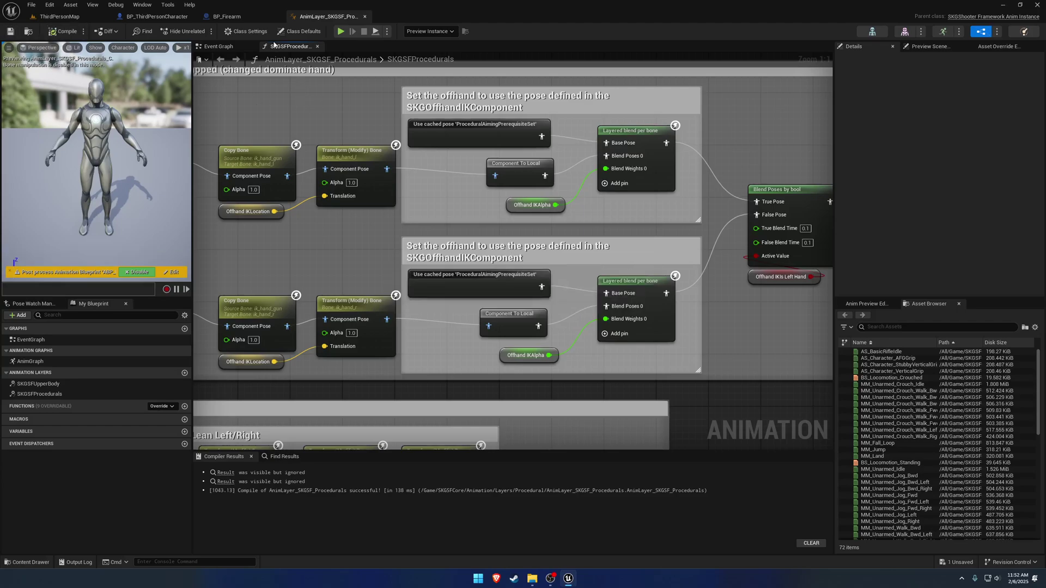
Add an SKGOffhandIK component to BP_Firearm and expand its Initialize settings
{"action": "left_click", "coordinate": [227, 16]}
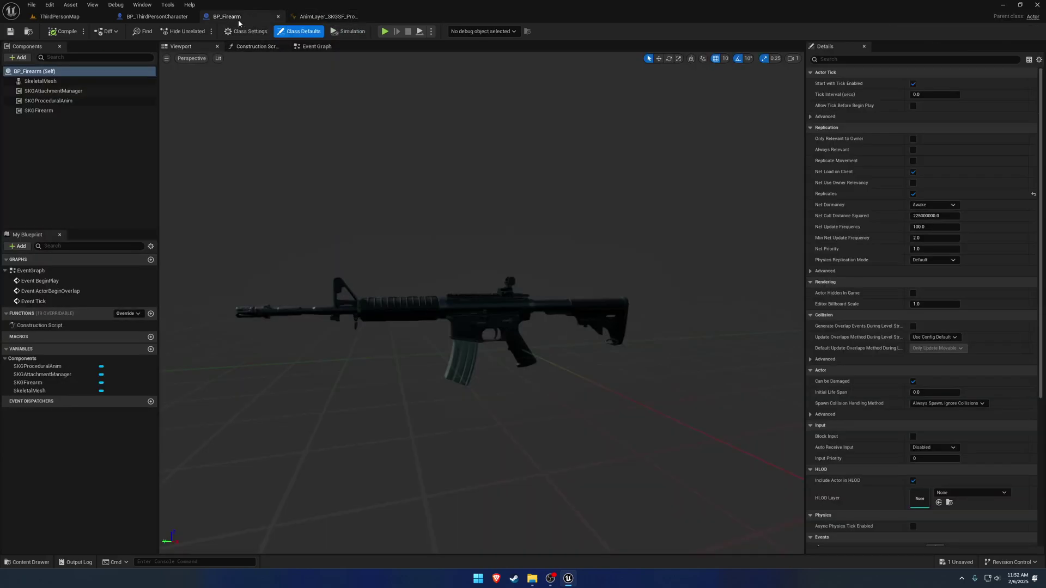
{"action": "left_click", "coordinate": [21, 58]}
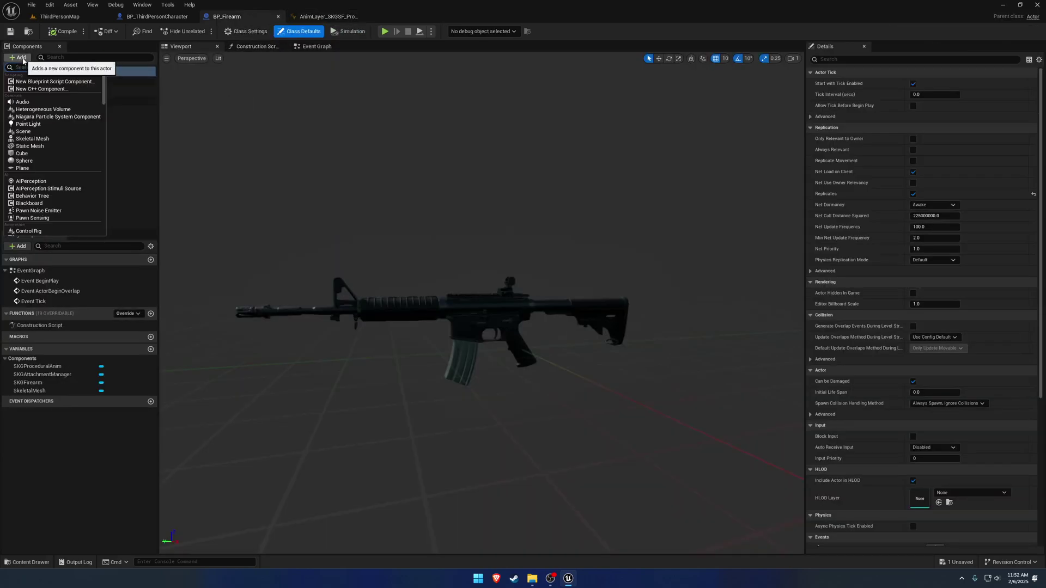
{"action": "type", "text": "offhan"}
{"action": "key", "text": "Return"}
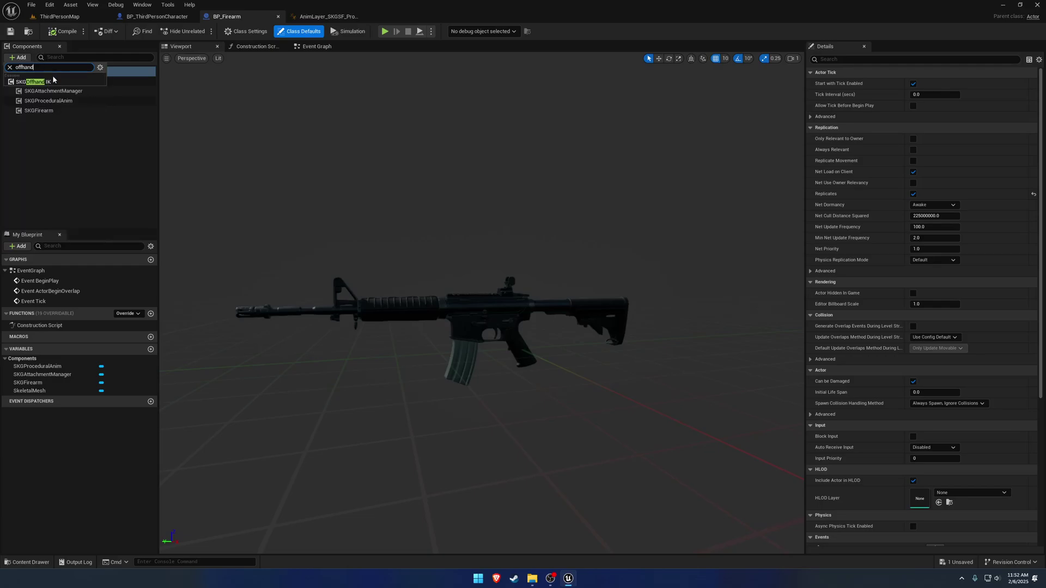
{"action": "left_click", "coordinate": [91, 149]}
{"action": "left_click", "coordinate": [71, 113]}
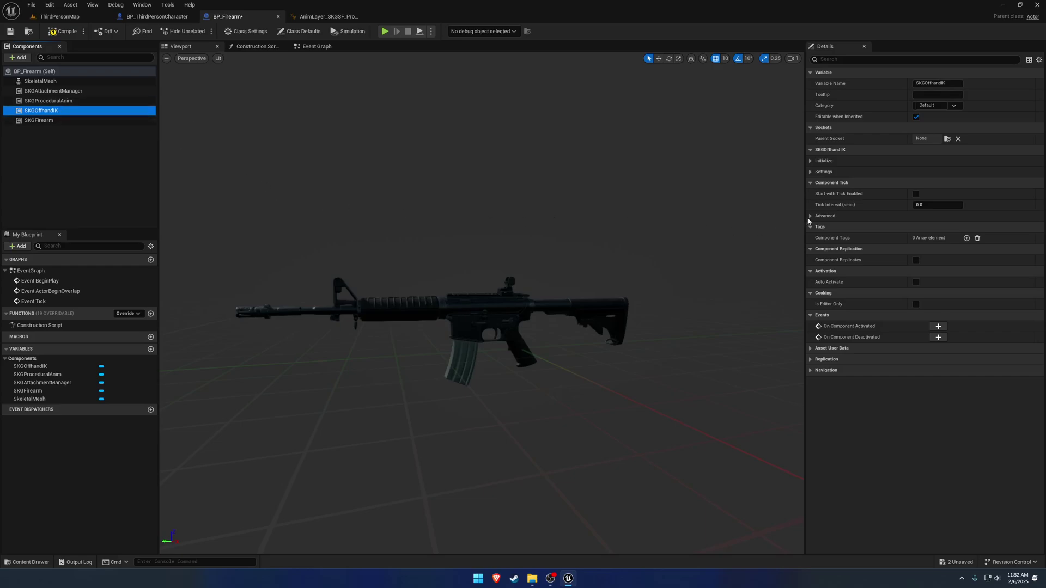
{"action": "left_click", "coordinate": [810, 161]}
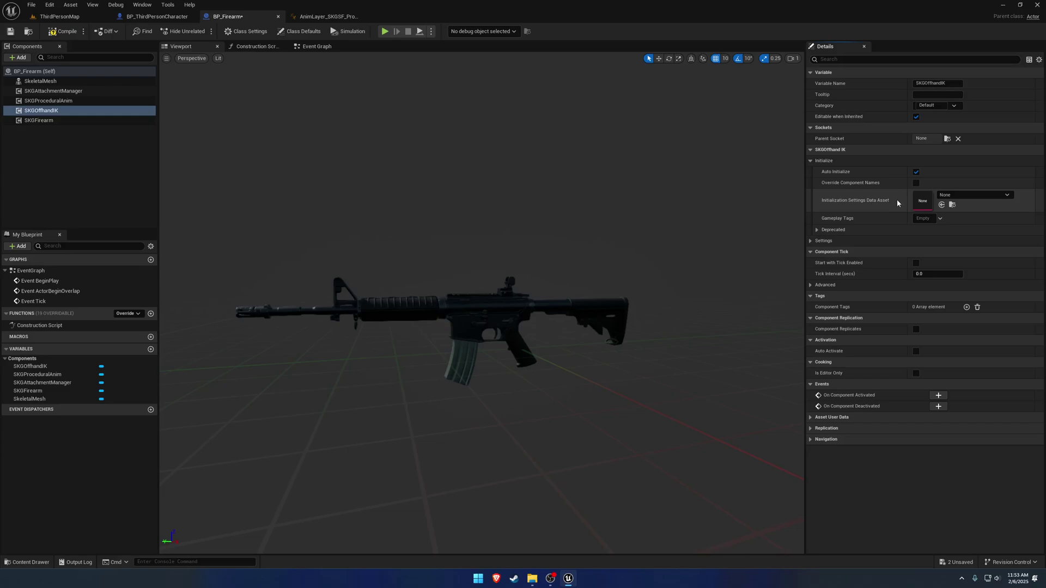
Create a data asset of class SKGPDAOffhandIKInitialize in the Content/Tutorial/Data folder
{"action": "key", "text": "ctrl+space"}
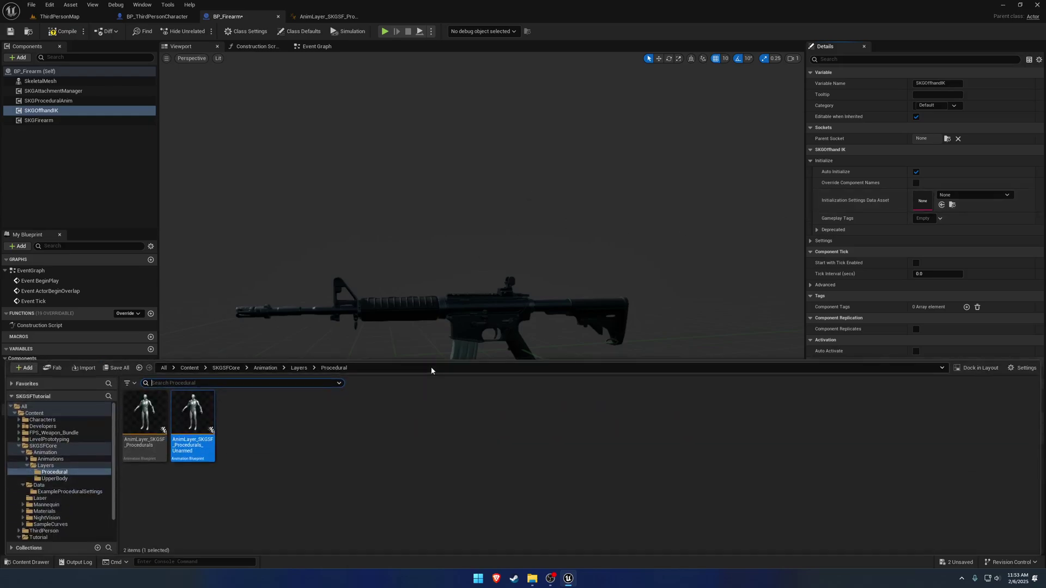
{"action": "left_click", "coordinate": [190, 368]}
{"action": "double_click", "coordinate": [431, 412]}
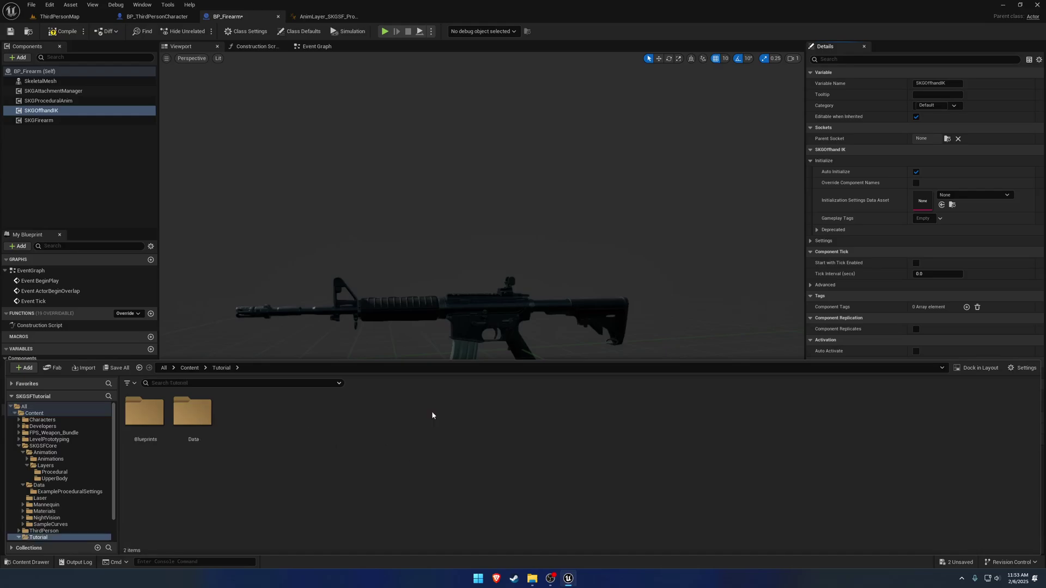
{"action": "double_click", "coordinate": [186, 411]}
{"action": "right_click", "coordinate": [238, 421]}
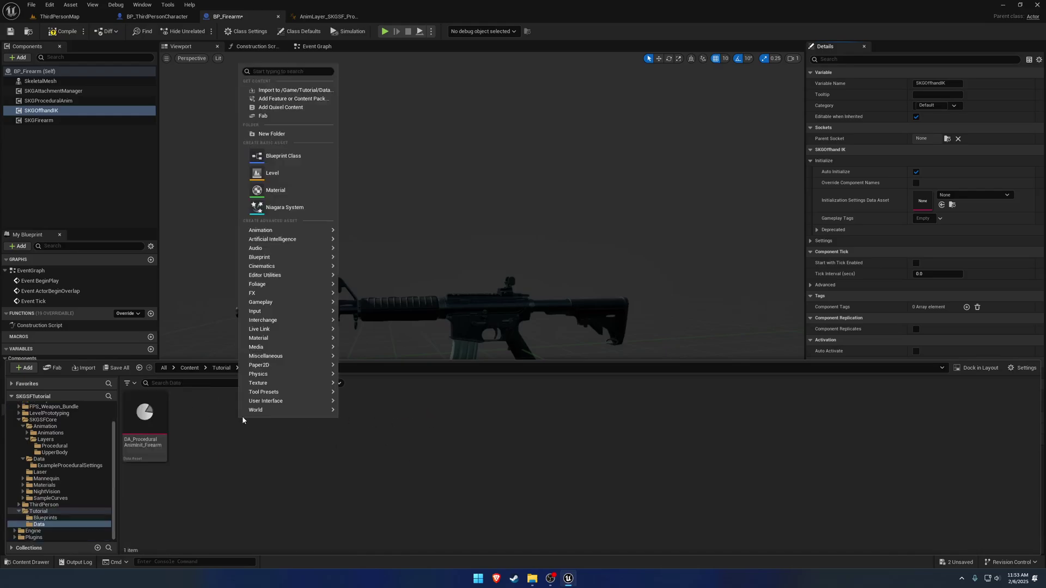
{"action": "mouse_move", "coordinate": [309, 355]}
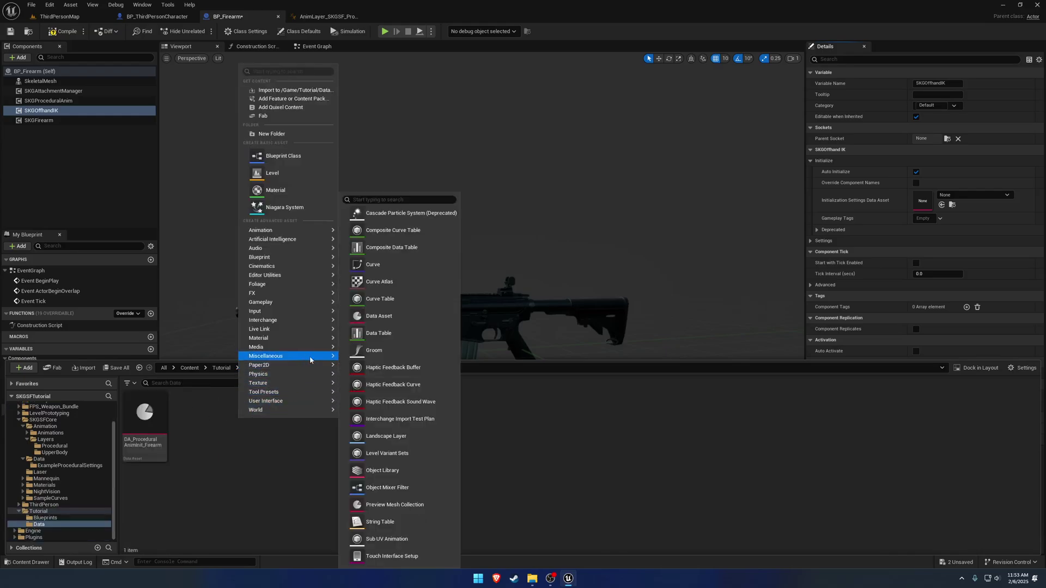
{"action": "left_click", "coordinate": [403, 314]}
{"action": "type", "text": "init"}
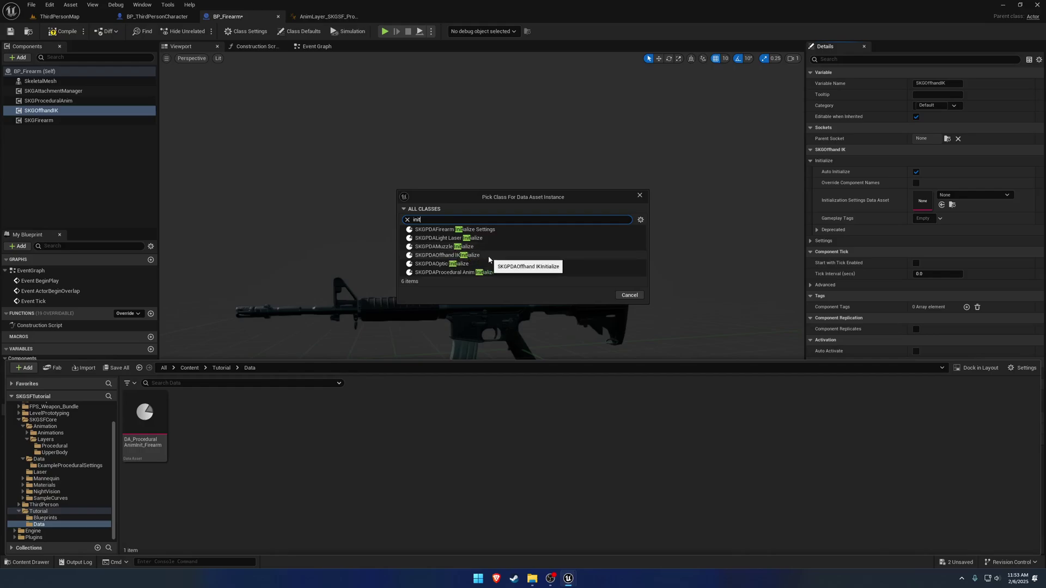
{"action": "left_click", "coordinate": [463, 255]}
{"action": "left_click", "coordinate": [600, 296]}
Name the new data asset DA_OffhandIKInit_Firearm
{"action": "type", "text": "D"}
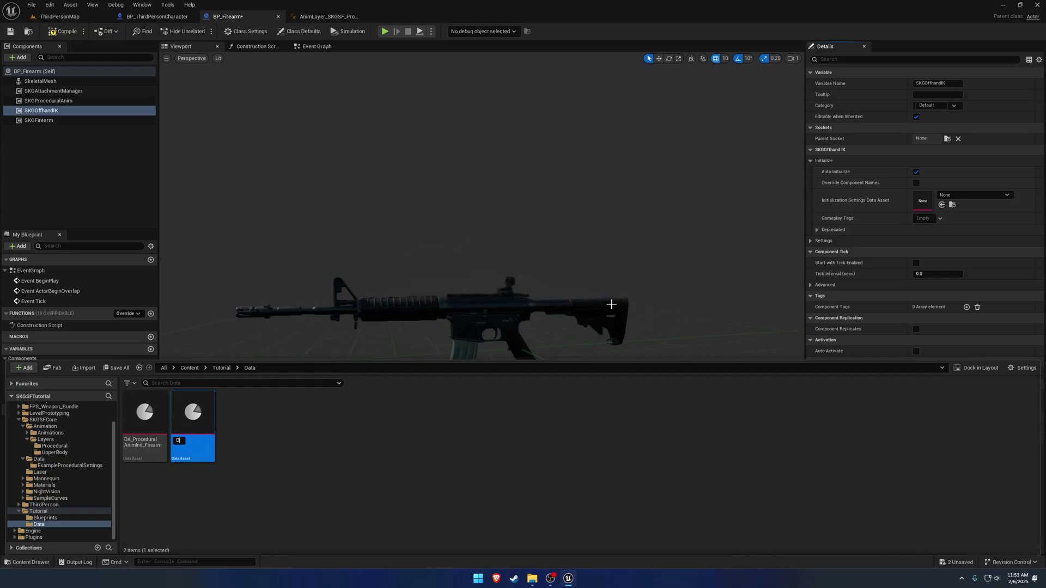
{"action": "type", "text": "A_OffhandIKIni"}
{"action": "type", "text": "t_Firearm"}
{"action": "key", "text": "Return"}
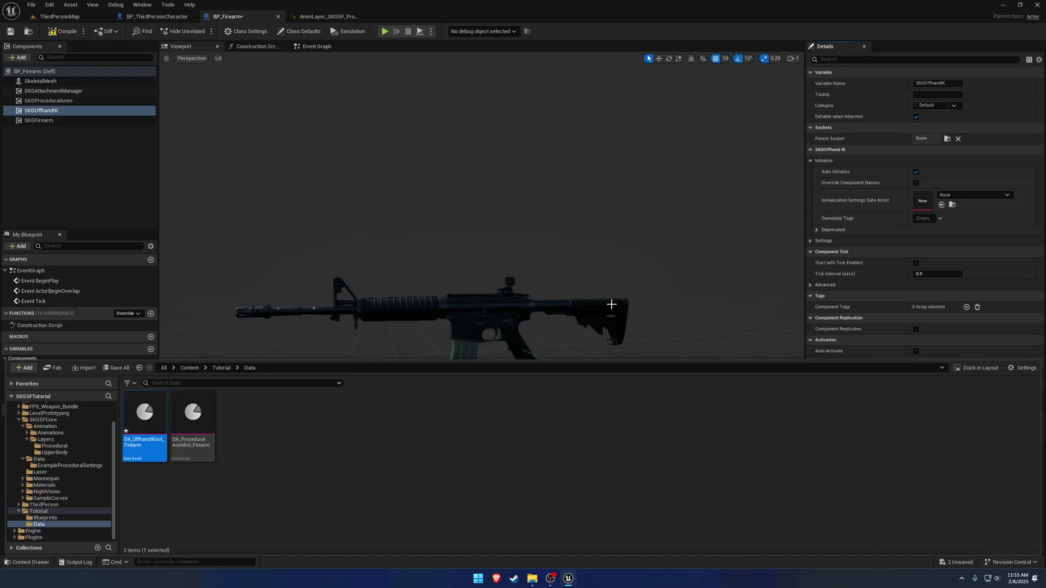
Open DA_OffhandIKInit_Firearm alongside BP_Firearm, set its Offhand IKMesh Name to SkeletalMesh, and save the asset
{"action": "double_click", "coordinate": [156, 409]}
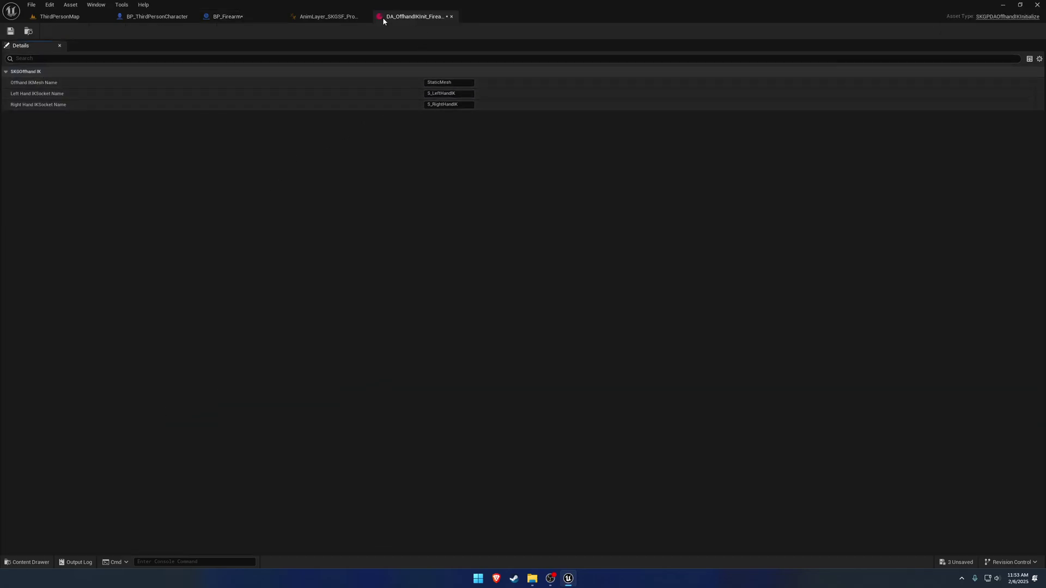
{"action": "left_click", "coordinate": [231, 17]}
{"action": "left_click_drag", "start_coordinate": [422, 19], "coordinate": [349, 187]}
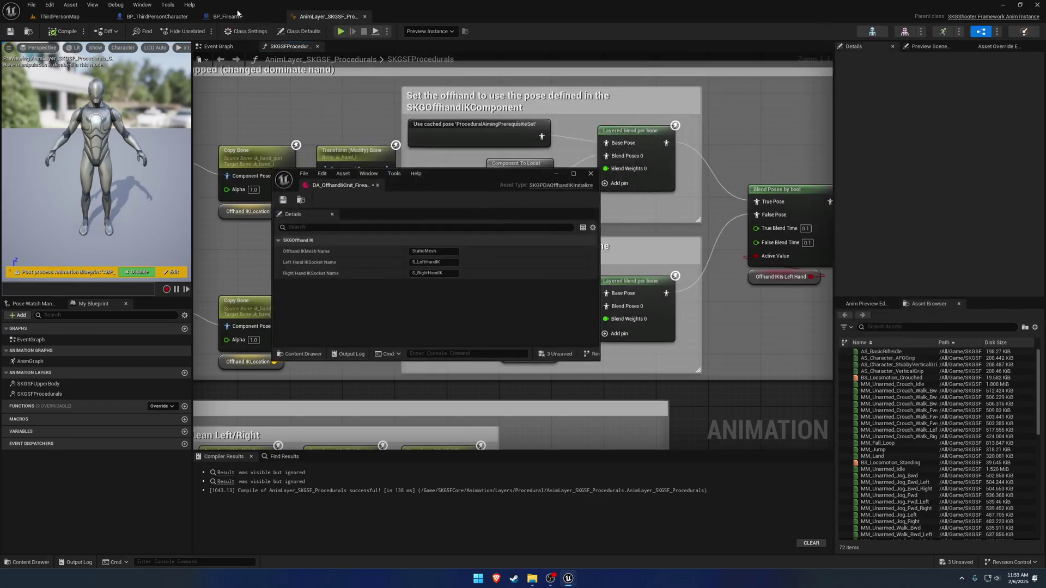
{"action": "left_click", "coordinate": [236, 16]}
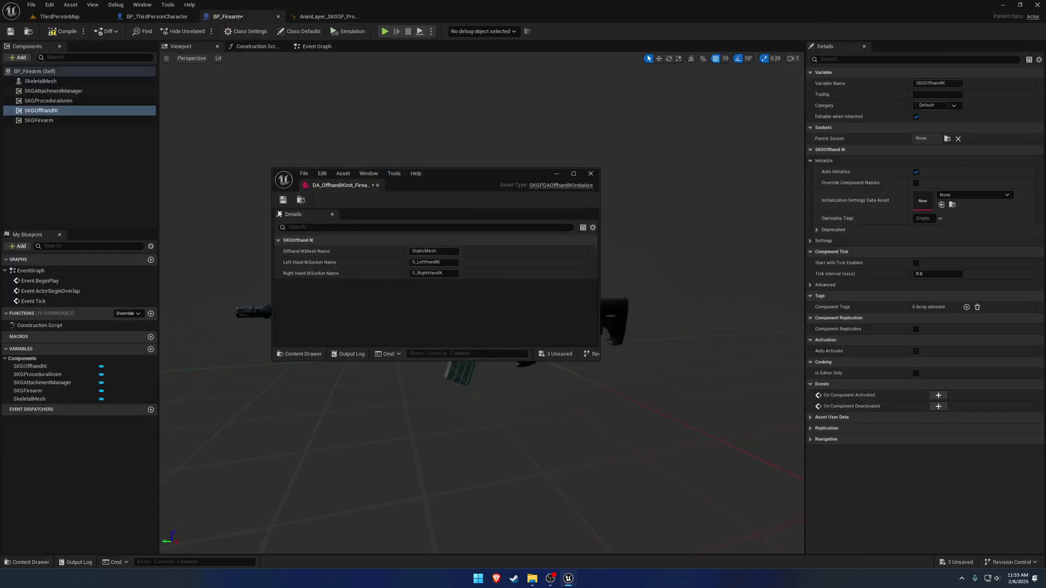
{"action": "left_click", "coordinate": [433, 251]}
{"action": "type", "text": "SkeletalMesh"}
{"action": "key", "text": "Return"}
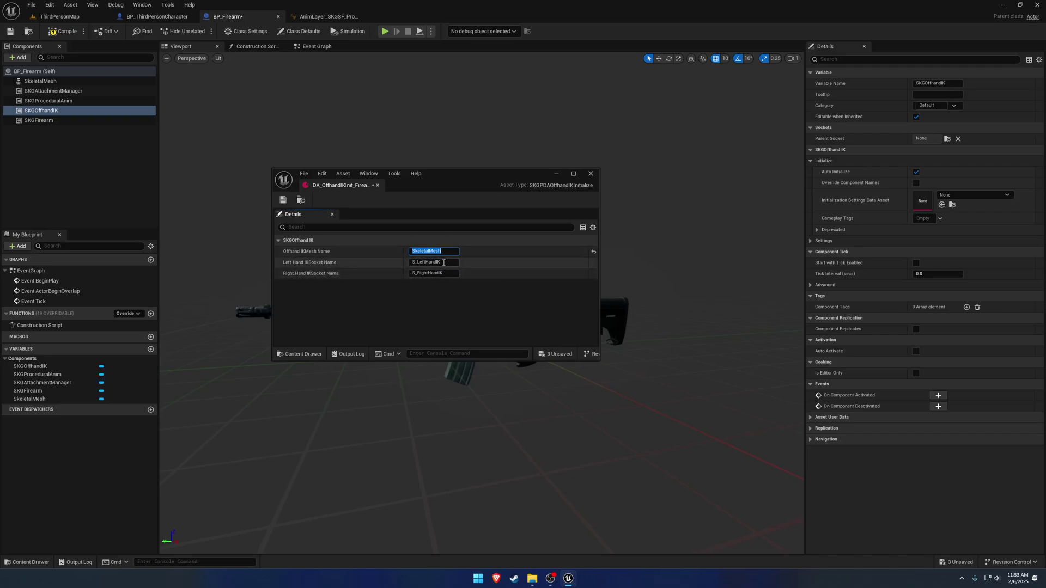
{"action": "left_click", "coordinate": [412, 264]}
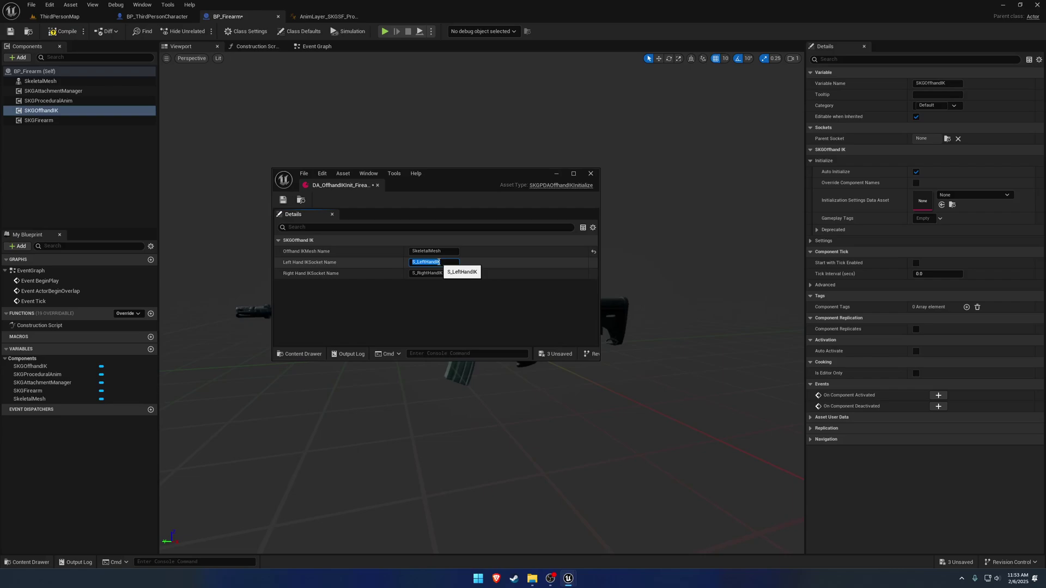
{"action": "left_click", "coordinate": [283, 200]}
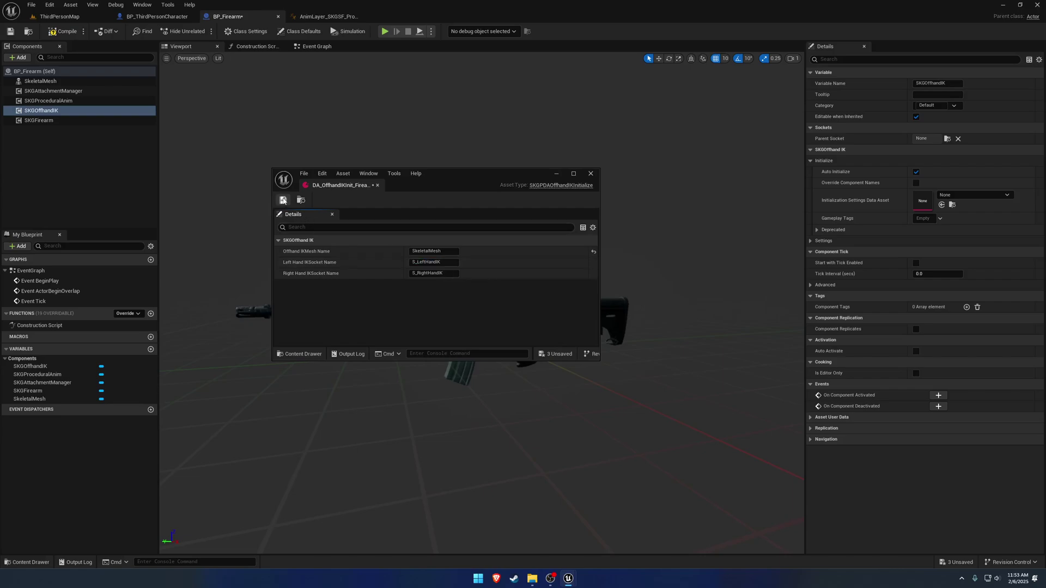
Assign DA_OffhandIKInit_Firearm as SKGOffhandIK's Initialization Settings Data Asset, and compile and save BP_Firearm
{"action": "left_click", "coordinate": [377, 186]}
{"action": "left_click", "coordinate": [941, 205]}
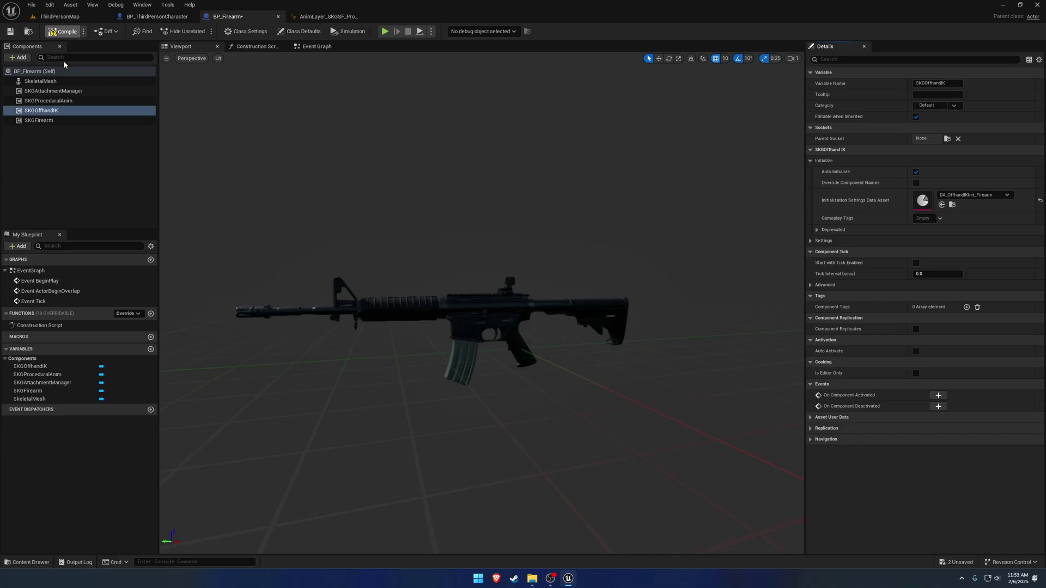
{"action": "left_click", "coordinate": [11, 32]}
Examine the SKGOffhandIK errors in ThirdPersonMap's Output Log and compare them with the component setup in BP_Firearm
{"action": "left_click", "coordinate": [62, 17]}
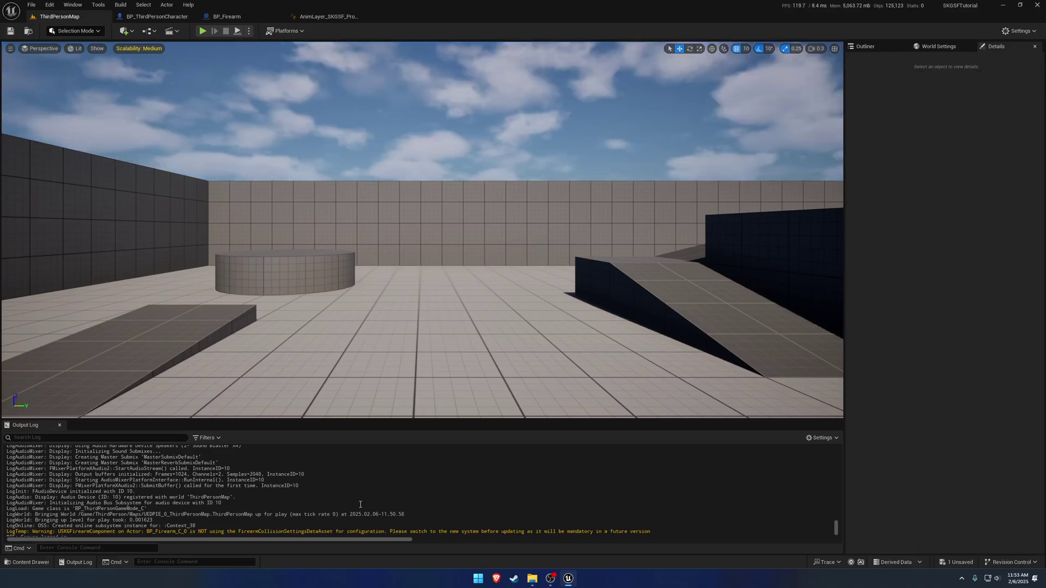
{"action": "left_click_drag", "start_coordinate": [836, 527], "coordinate": [838, 540]}
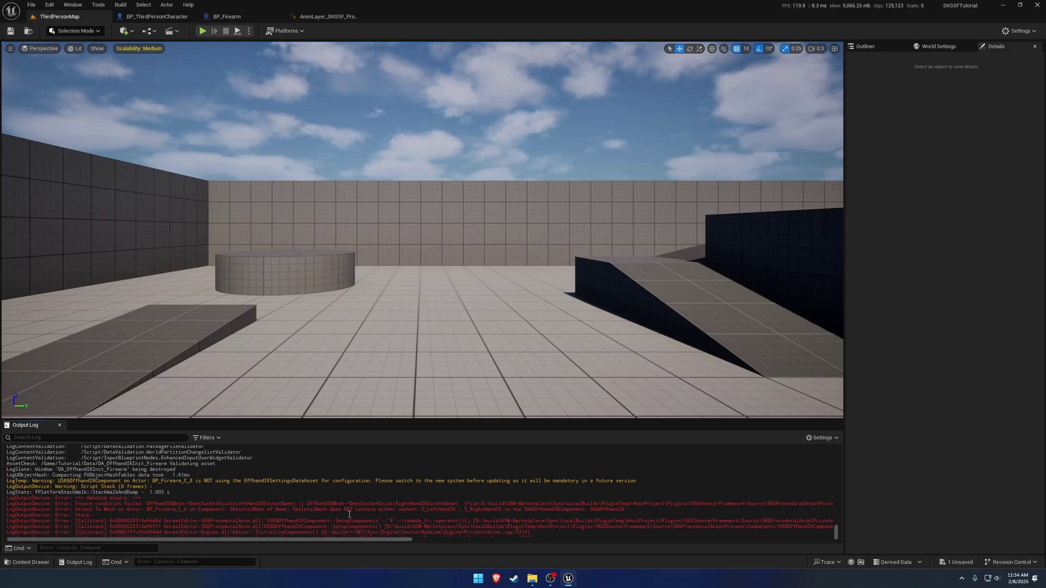
{"action": "left_click_drag", "start_coordinate": [422, 510], "coordinate": [503, 510]}
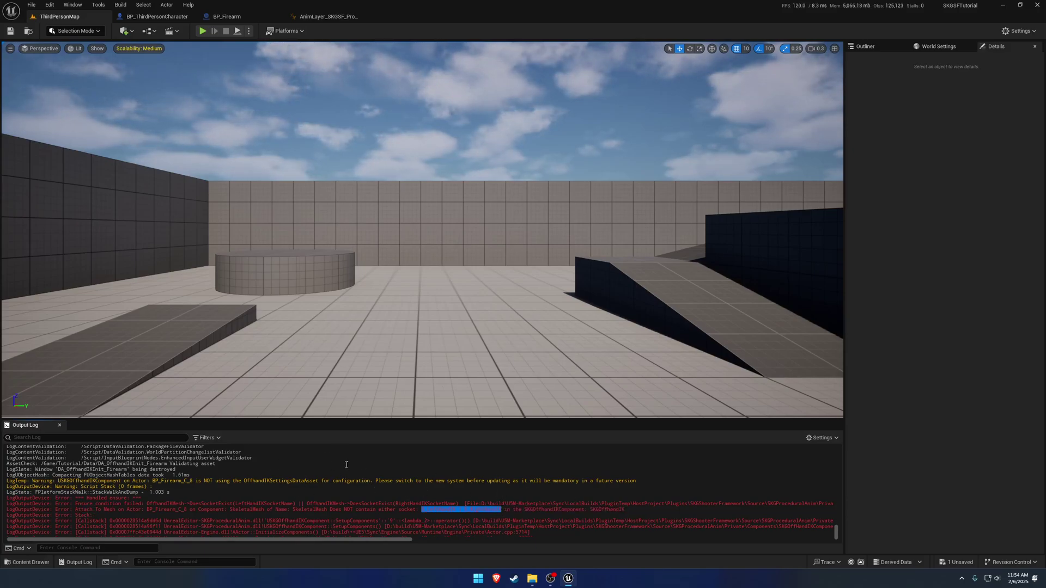
{"action": "scroll", "coordinate": [133, 482], "scroll_direction": "down", "scroll_amount": 2}
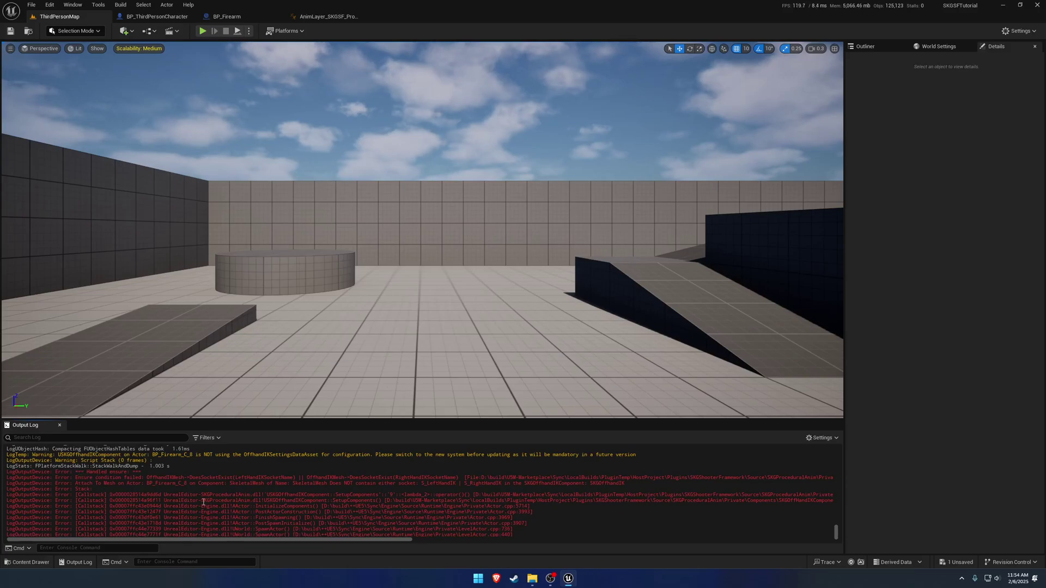
{"action": "left_click_drag", "start_coordinate": [78, 473], "coordinate": [141, 484]}
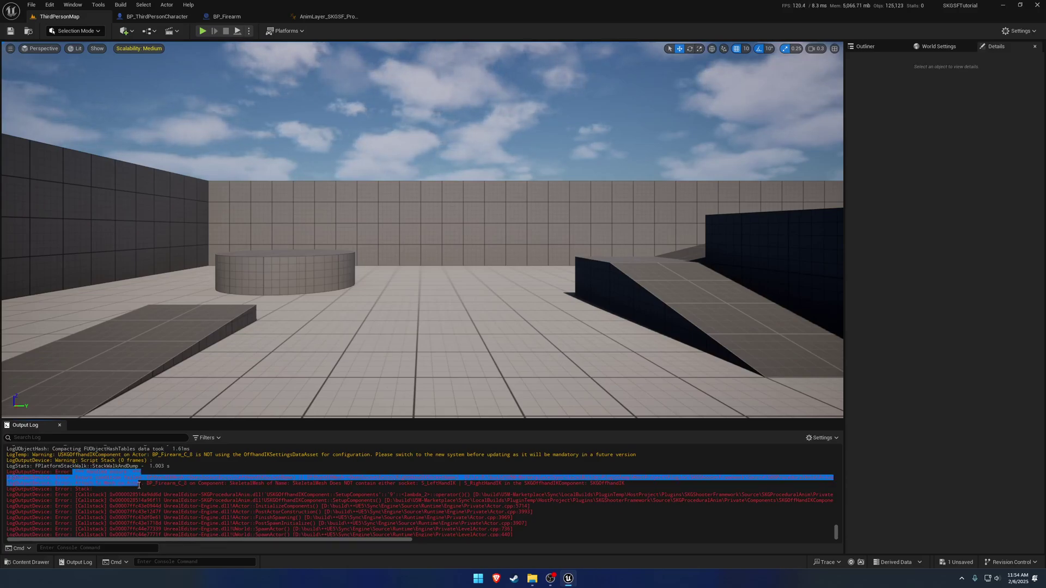
{"action": "left_click", "coordinate": [176, 490]}
{"action": "left_click_drag", "start_coordinate": [280, 478], "coordinate": [287, 477]}
{"action": "left_click", "coordinate": [211, 488]}
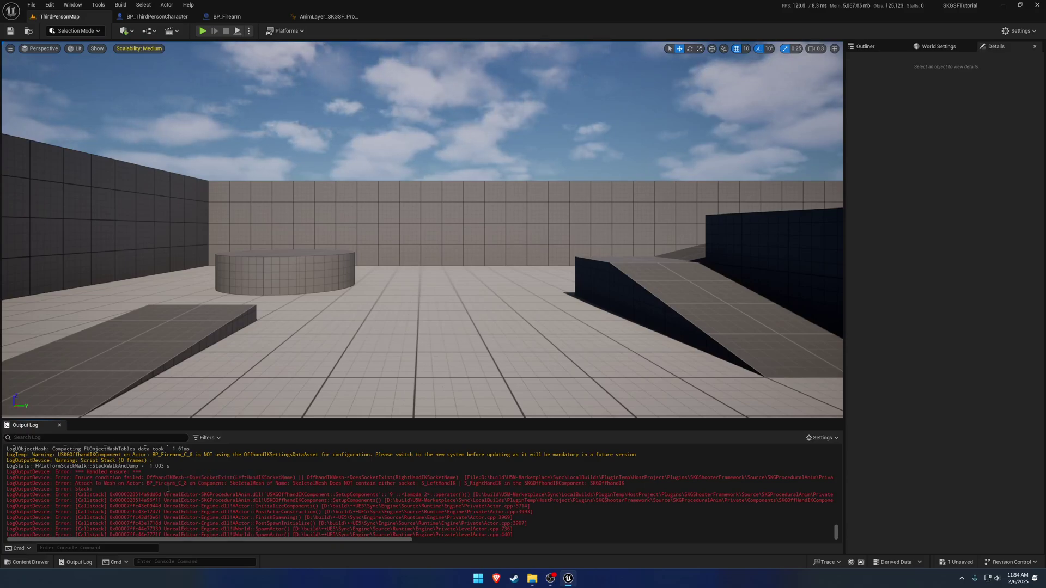
{"action": "left_click", "coordinate": [226, 16]}
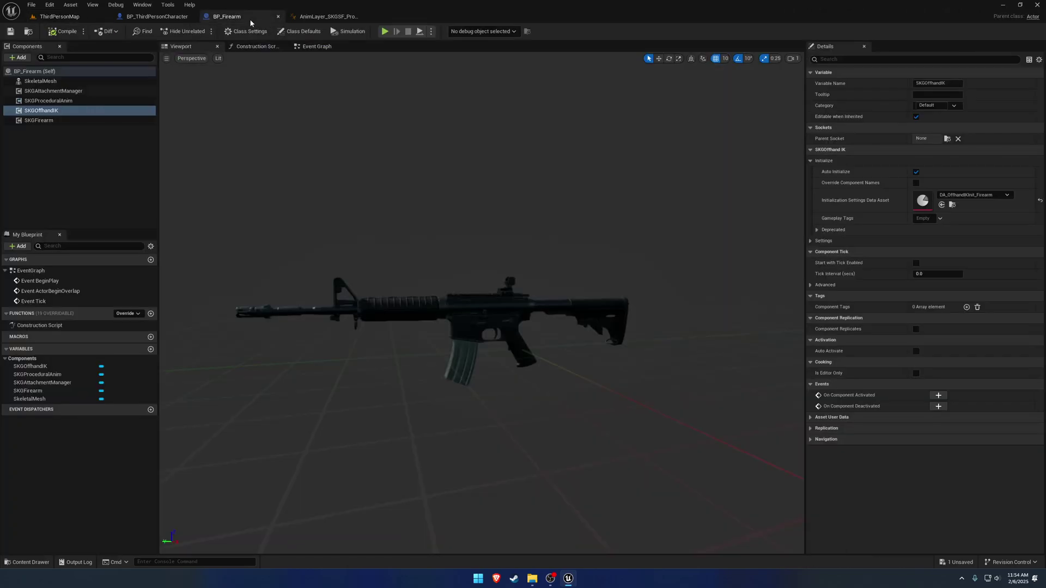
{"action": "left_click", "coordinate": [60, 16]}
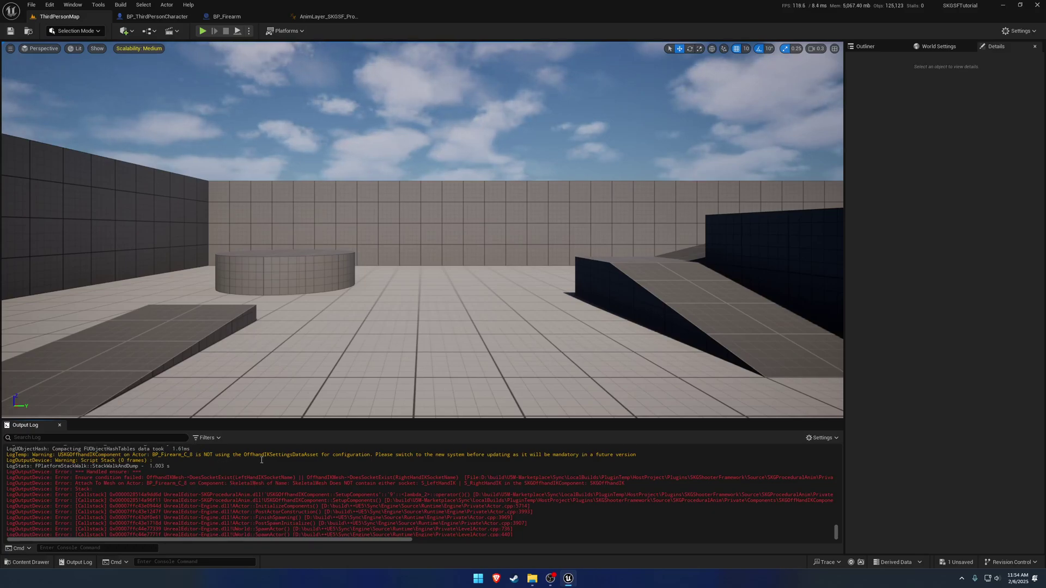
{"action": "left_click", "coordinate": [226, 17]}
{"action": "left_click", "coordinate": [82, 17]}
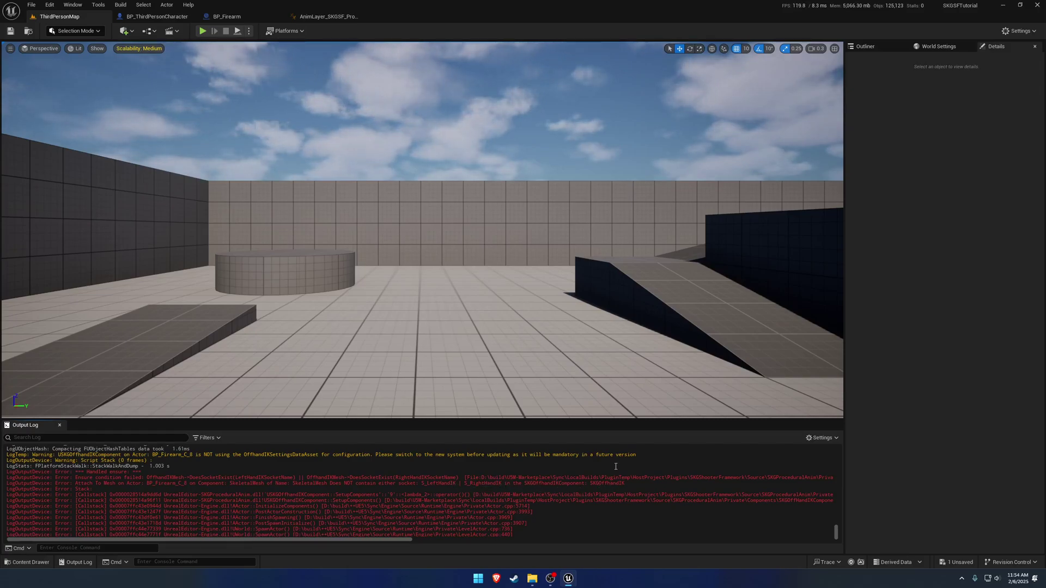
Open the rifle's skeletal mesh SK_AR4 from BP_Firearm and add a socket named S_LeftHandIK to the b_gun_Root bone
{"action": "left_click", "coordinate": [225, 17]}
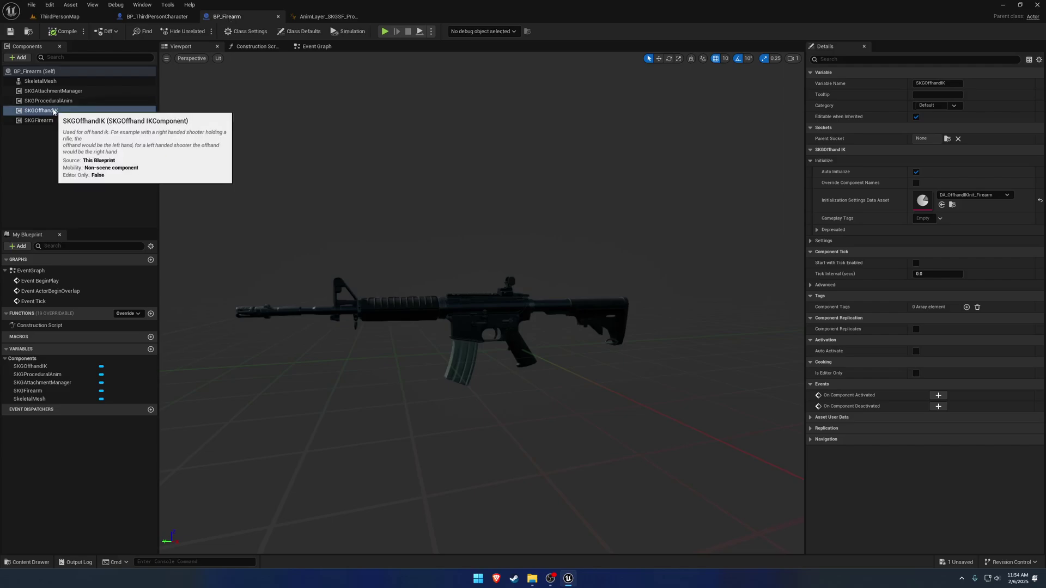
{"action": "left_click", "coordinate": [513, 322]}
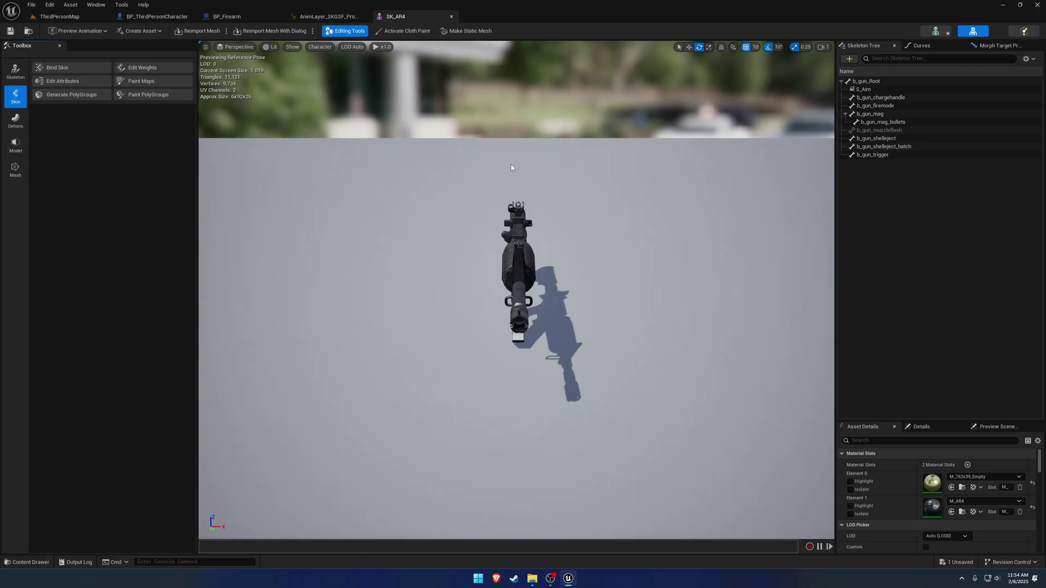
{"action": "left_click", "coordinate": [873, 82]}
{"action": "right_click", "coordinate": [873, 83]}
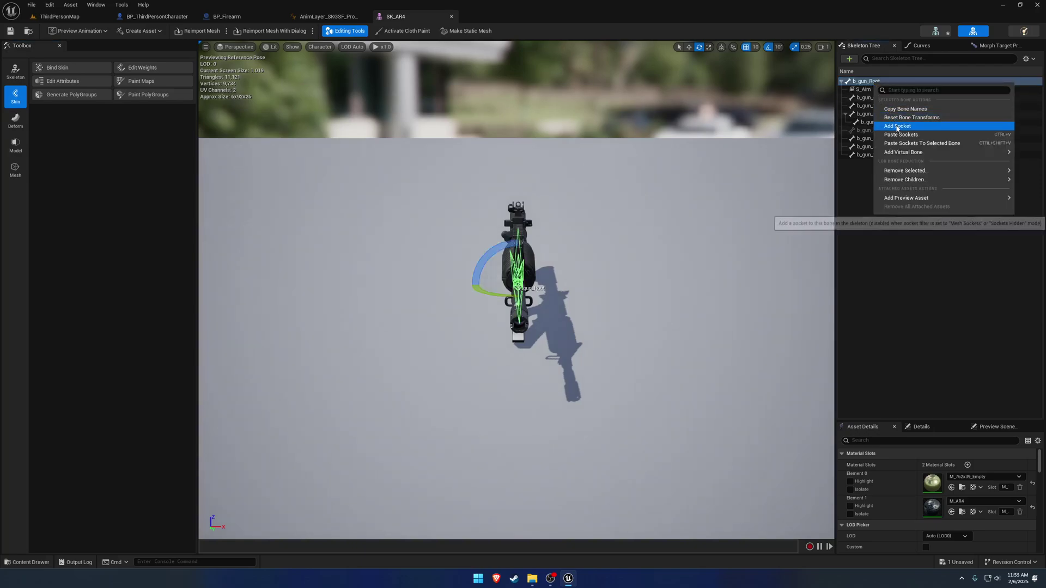
{"action": "left_click", "coordinate": [896, 121]}
{"action": "type", "text": "S_LeftHandIK"}
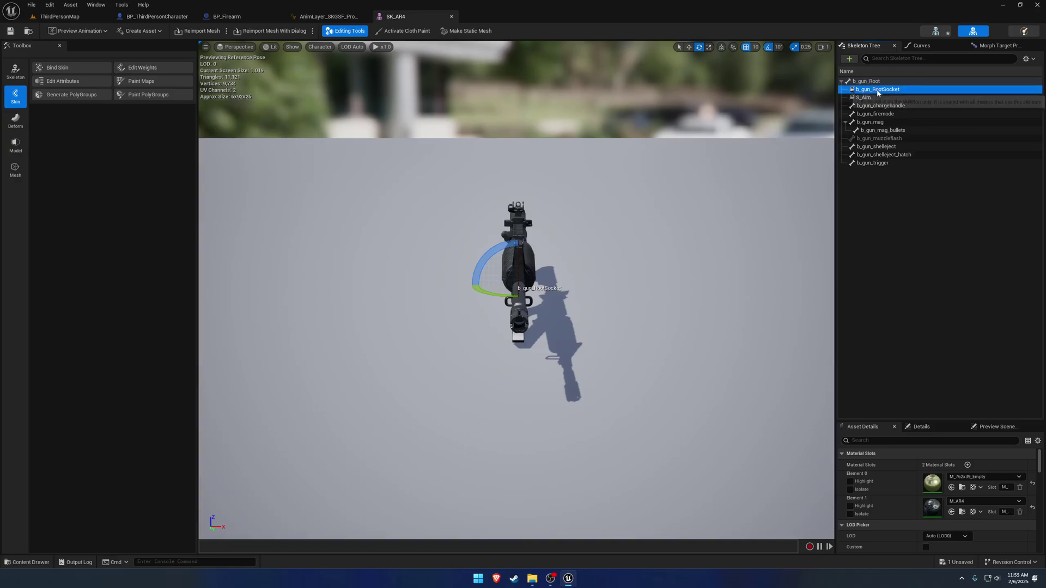
{"action": "key", "text": "Return"}
Move the S_LeftHandIK socket out from the magazine on the rifle's left side and save SK_AR4
{"action": "right_click_drag", "start_coordinate": [643, 234], "coordinate": [829, 240]}
{"action": "key", "text": "a"}
{"action": "scroll", "coordinate": [795, 218], "scroll_direction": "down", "scroll_amount": 3}
{"action": "key", "text": "w"}
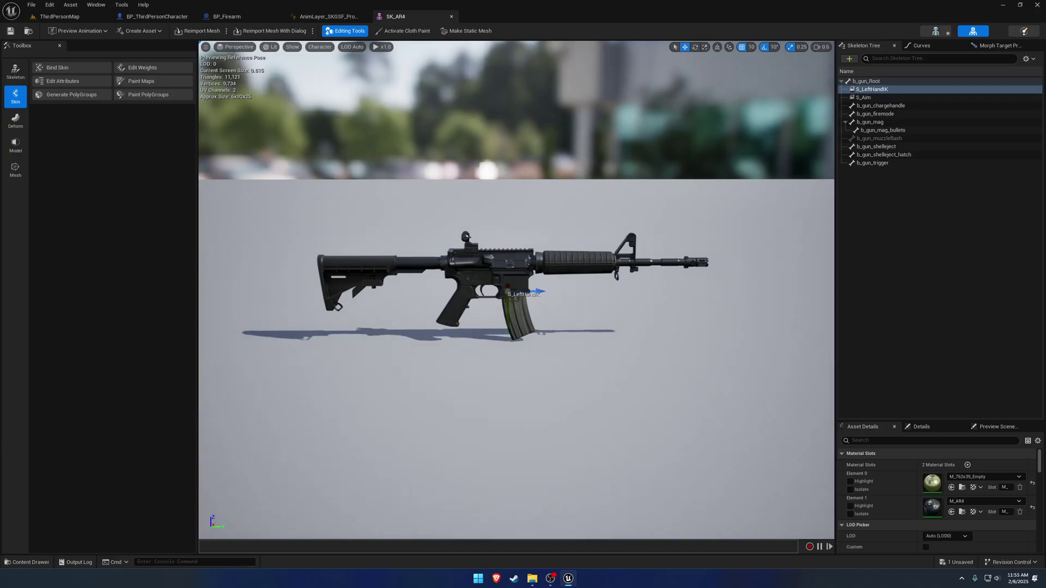
{"action": "key", "text": "d"}
{"action": "right_click_drag", "start_coordinate": [599, 272], "coordinate": [324, 275]}
{"action": "key", "text": "w"}
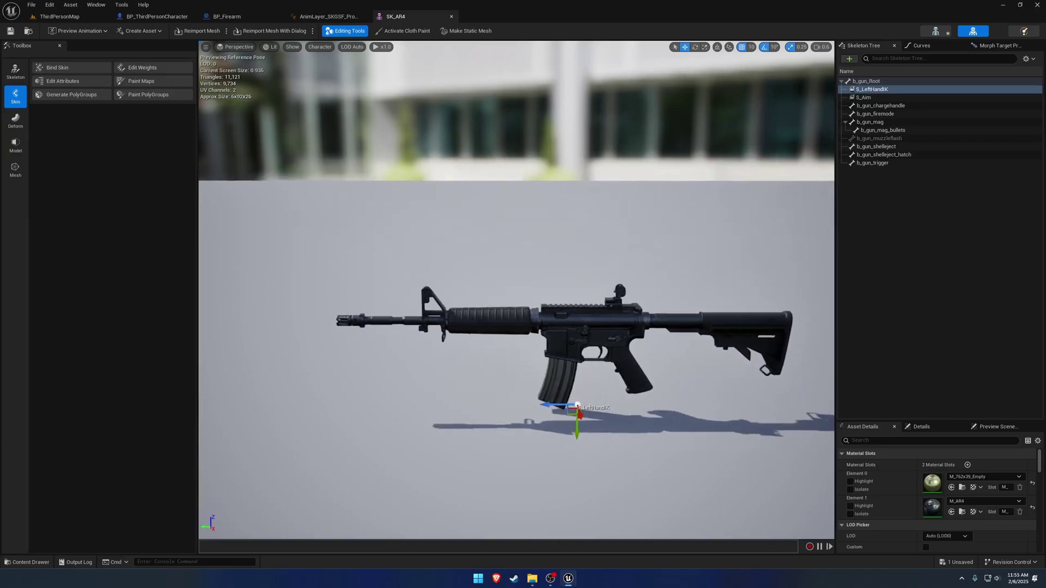
{"action": "left_click", "coordinate": [10, 30]}
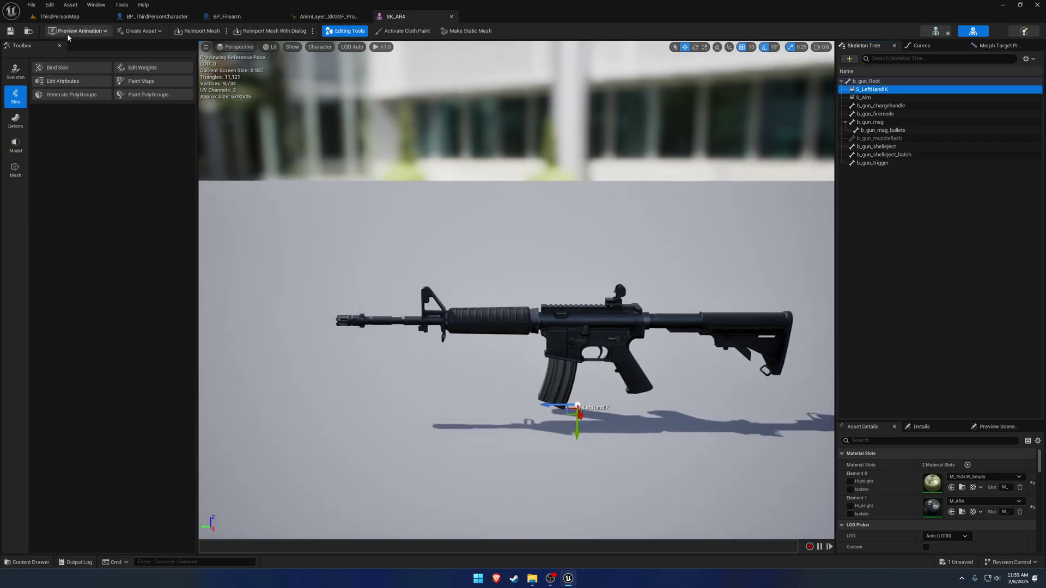
Clear the Output Log and play-test ThirdPersonMap to inspect the left hand's position relative to the rifle
{"action": "left_click", "coordinate": [69, 17]}
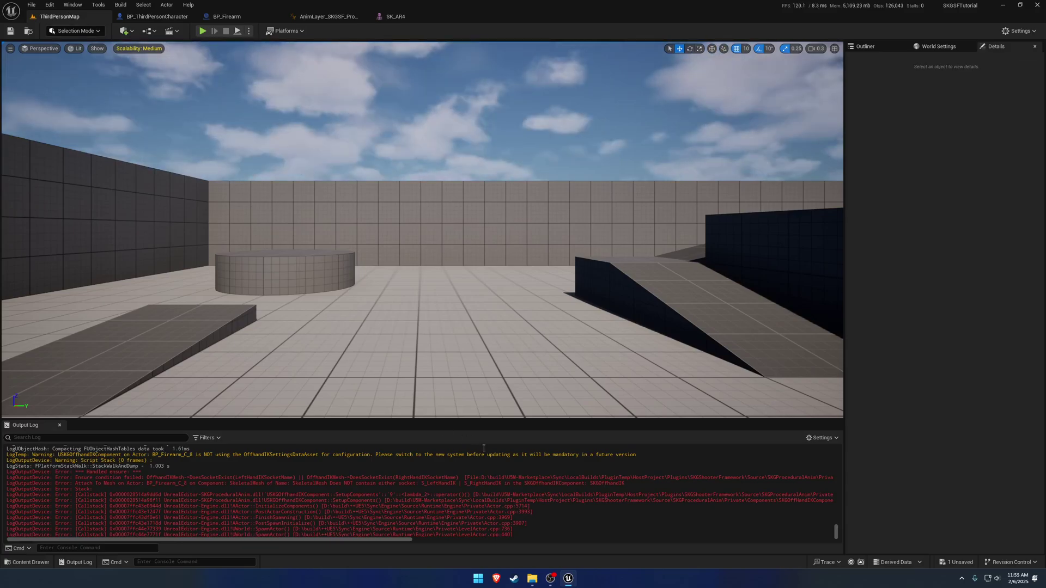
{"action": "right_click", "coordinate": [483, 448]}
{"action": "left_click", "coordinate": [507, 543]}
{"action": "left_click", "coordinate": [202, 31]}
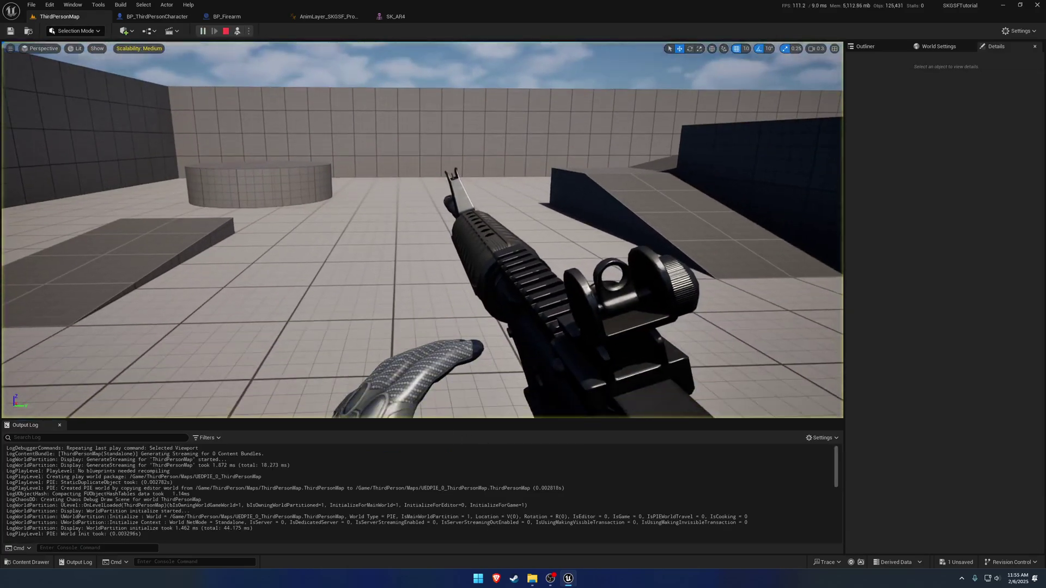
{"action": "left_click", "coordinate": [238, 31]}
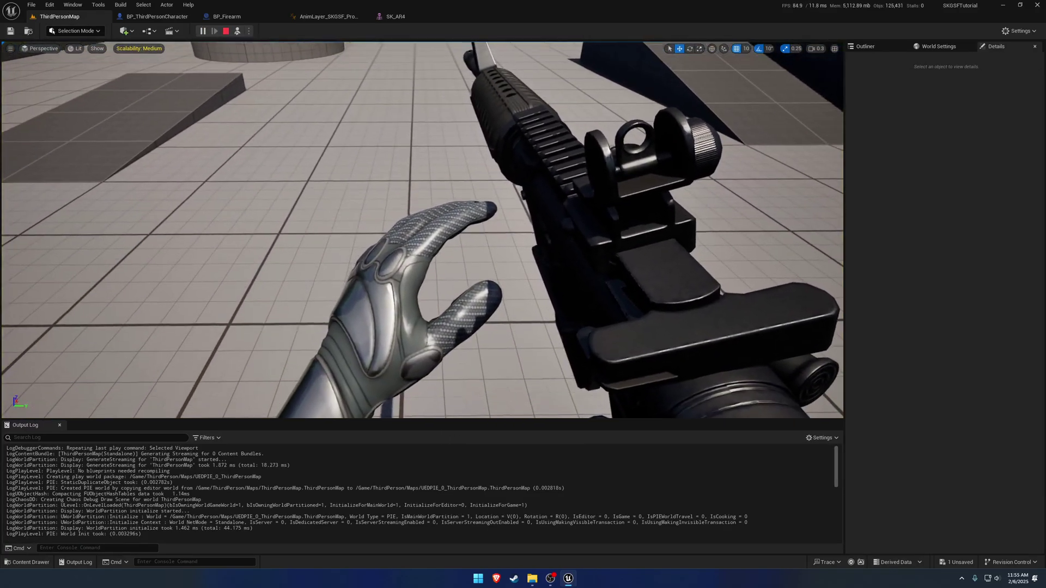
Move the S_LeftHandIK socket on SK_AR4 up and ahead of the magazine while watching the running game, save it and stop the play-test
{"action": "left_click", "coordinate": [394, 17]}
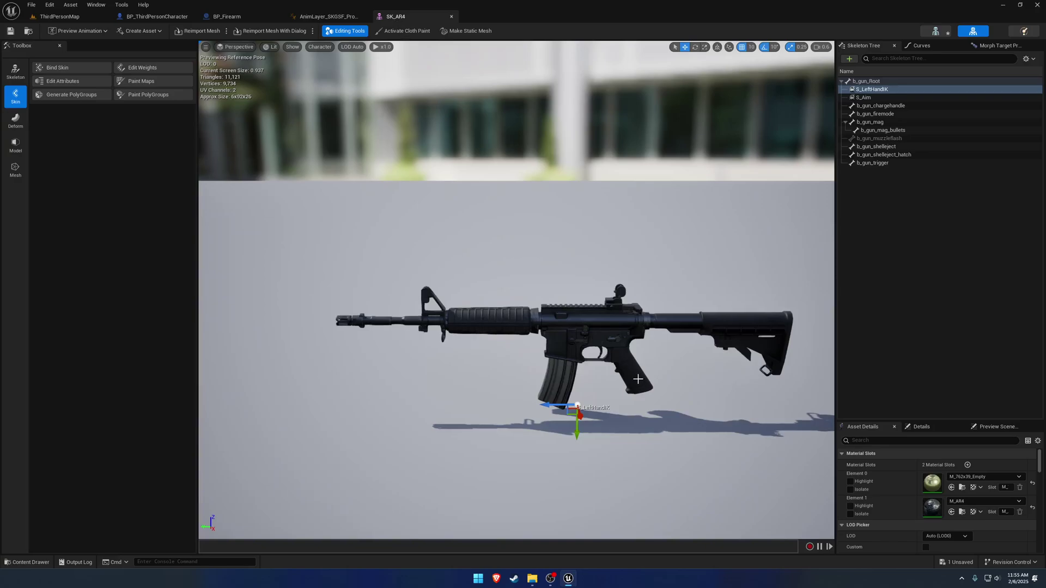
{"action": "left_click_drag", "start_coordinate": [502, 405], "coordinate": [232, 73]}
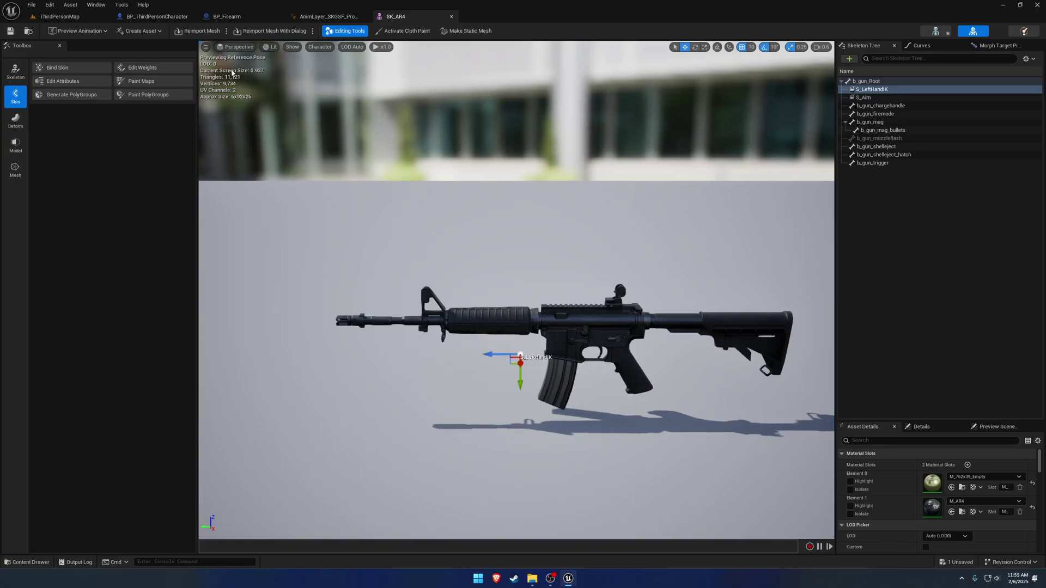
{"action": "left_click_drag", "start_coordinate": [406, 21], "coordinate": [382, 263]}
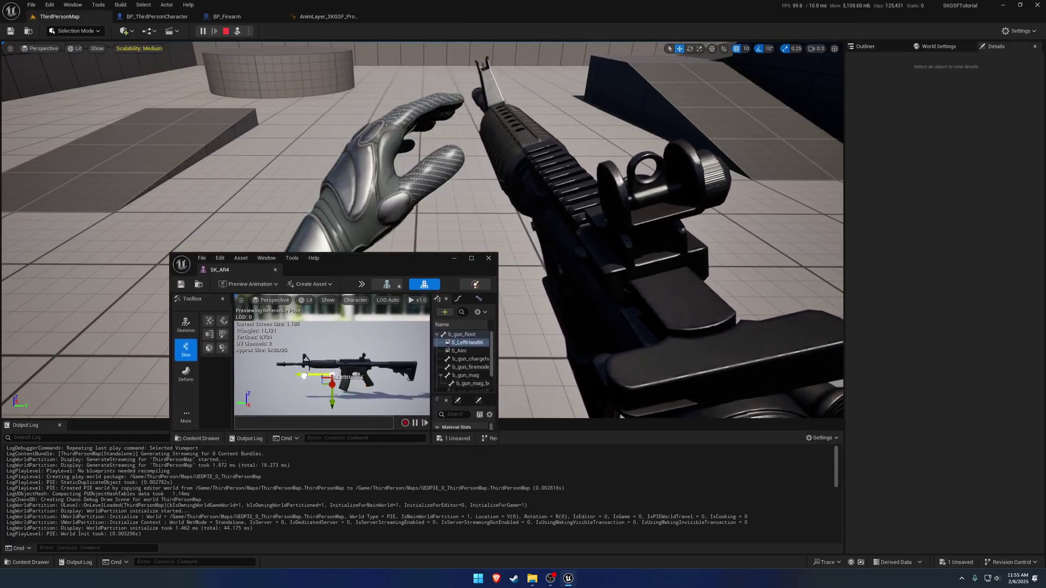
{"action": "left_click_drag", "start_coordinate": [337, 394], "coordinate": [338, 389]}
{"action": "left_click_drag", "start_coordinate": [220, 270], "coordinate": [411, 23]}
{"action": "left_click", "coordinate": [60, 16]}
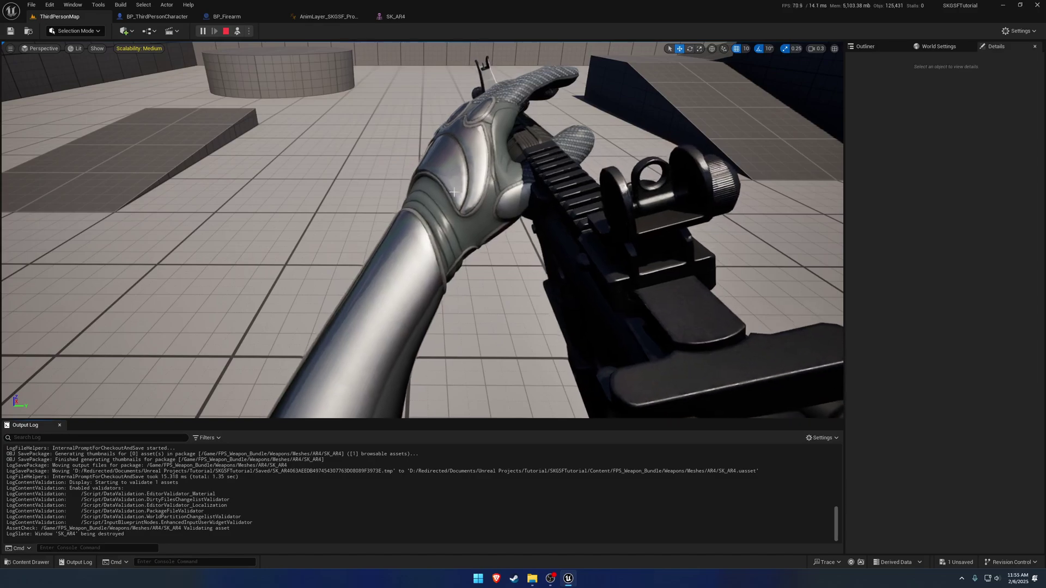
{"action": "left_click", "coordinate": [225, 31]}
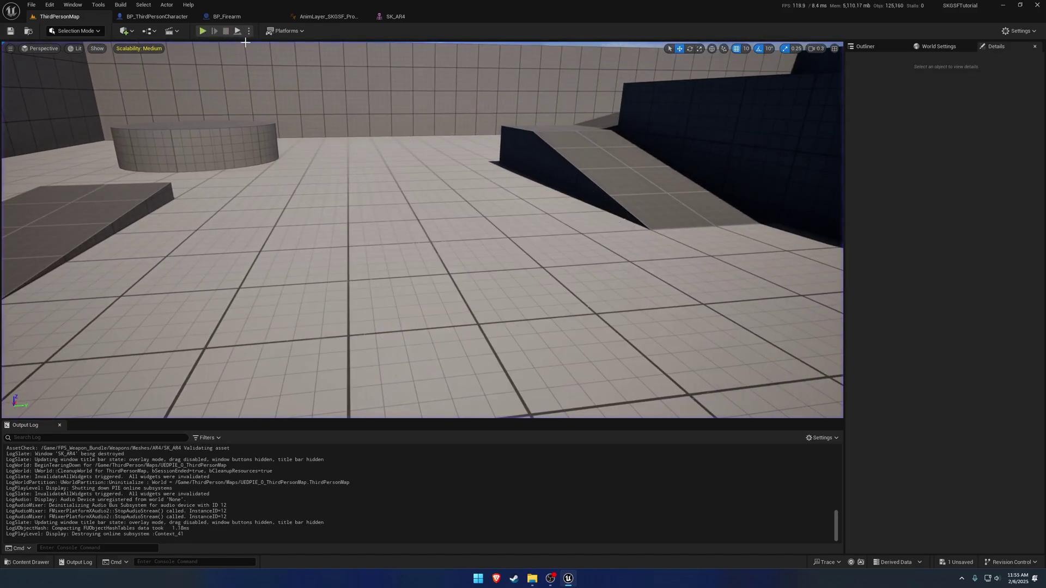
Examine SKGOffhandIK's settings in BP_Firearm and check which assets are available for its Offhand IK Settings Data Asset
{"action": "left_click", "coordinate": [240, 17]}
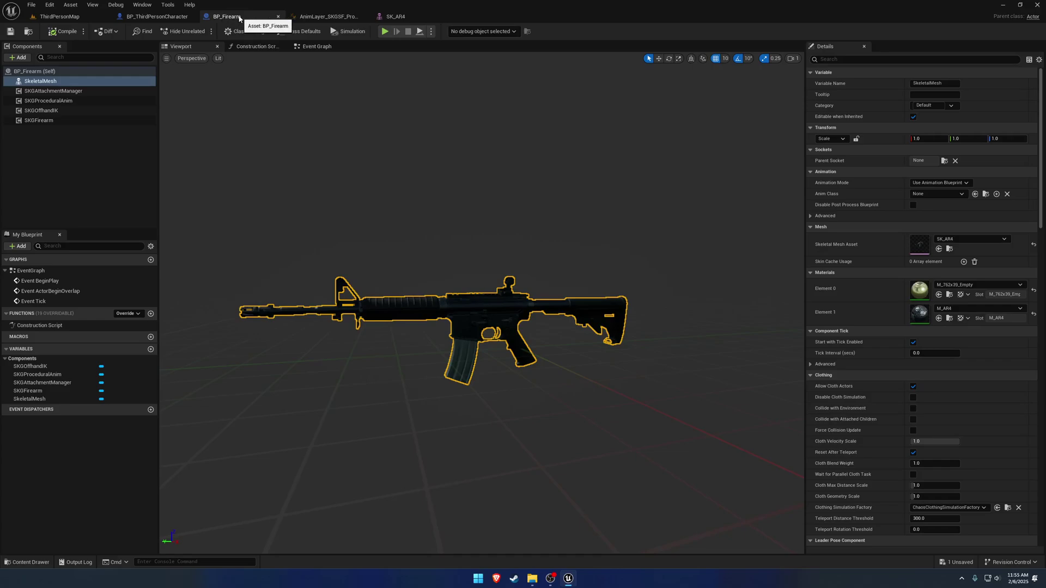
{"action": "left_click", "coordinate": [60, 110]}
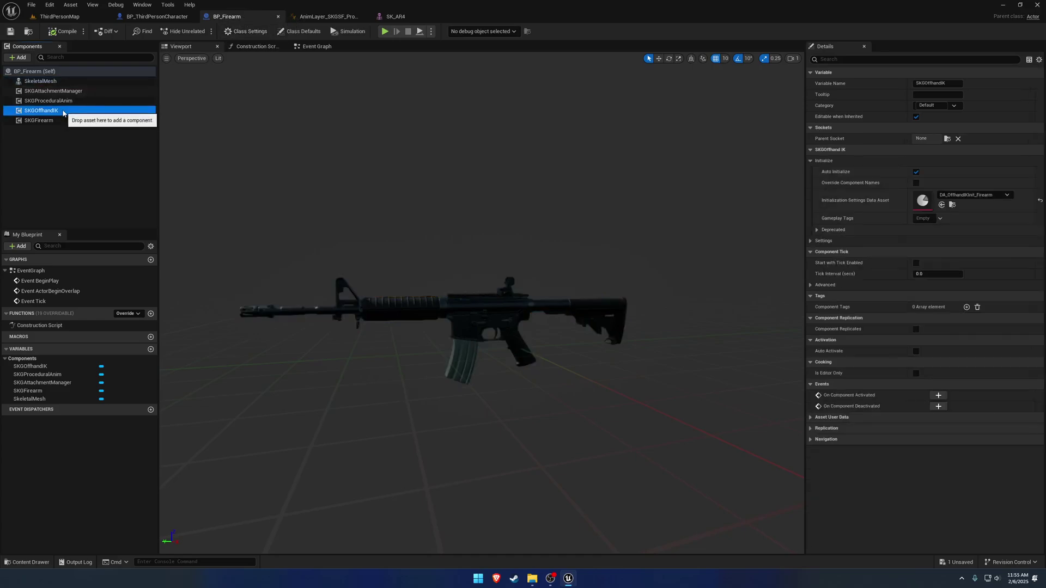
{"action": "left_click", "coordinate": [824, 241]}
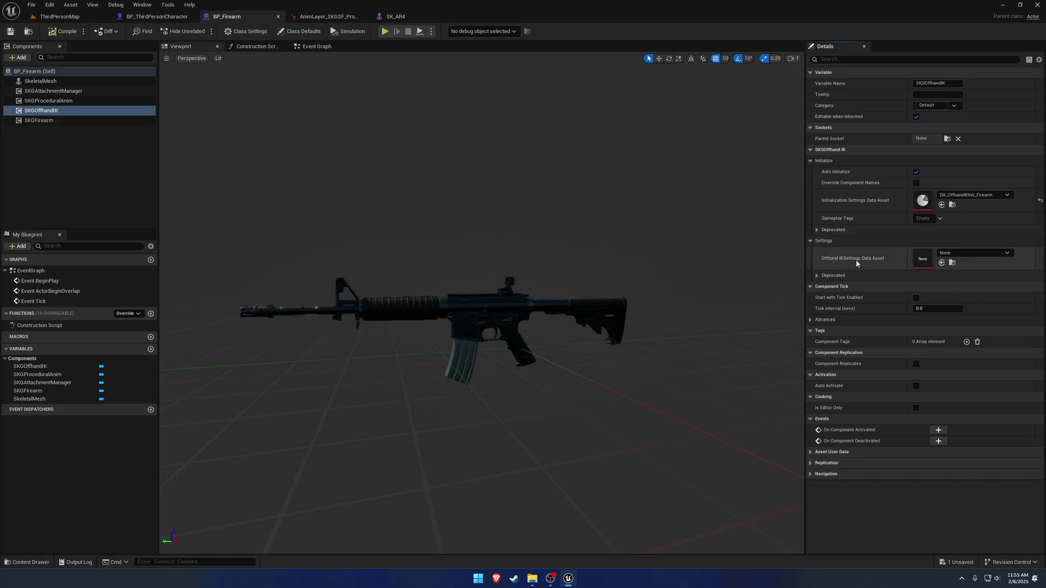
{"action": "left_click", "coordinate": [984, 254]}
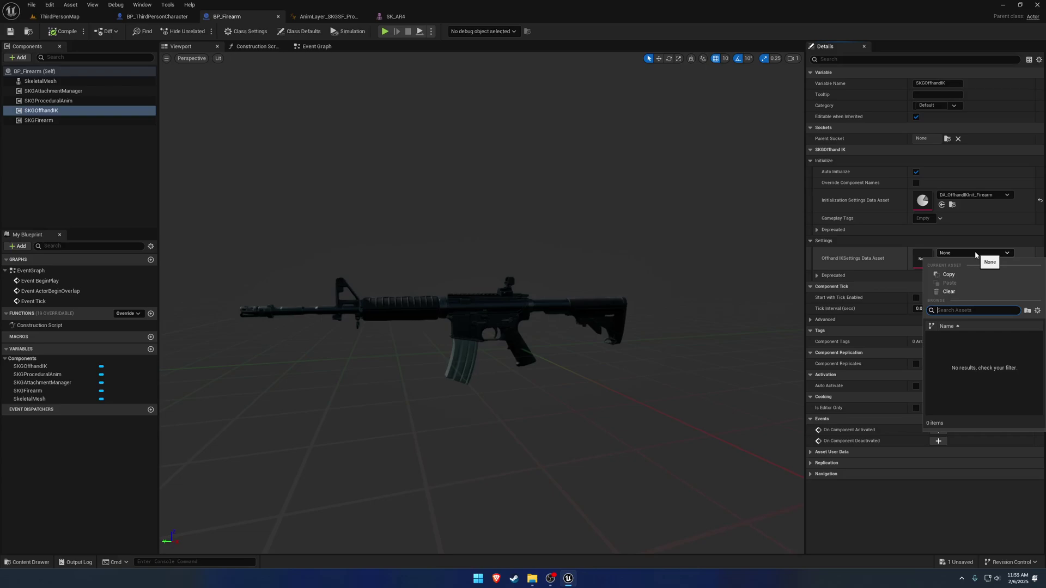
{"action": "left_click", "coordinate": [602, 295]}
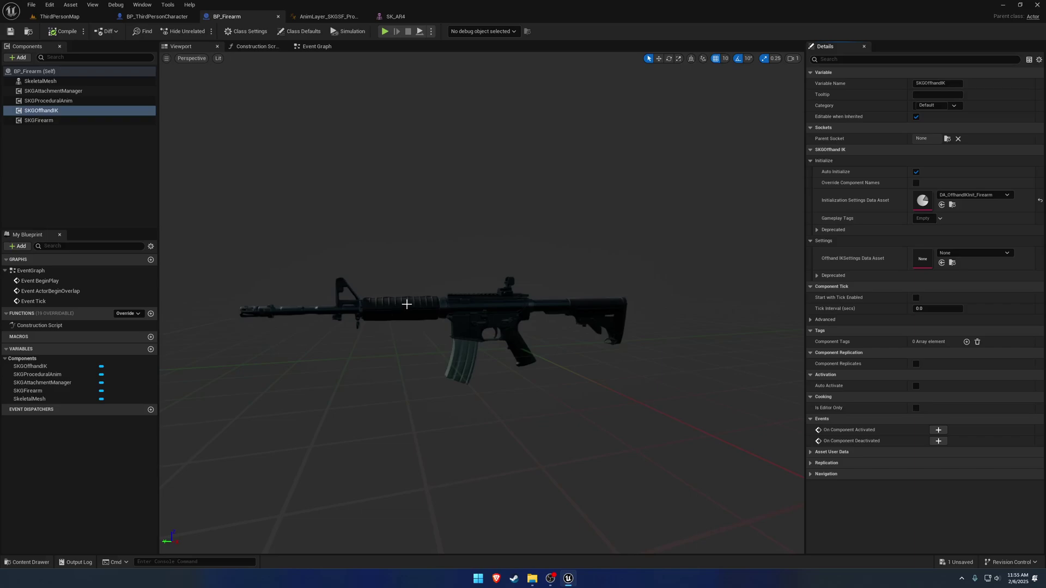
{"action": "key", "text": "d"}
{"action": "right_click_drag", "start_coordinate": [407, 304], "coordinate": [463, 305]}
{"action": "scroll", "coordinate": [407, 304], "scroll_direction": "down", "scroll_amount": 5}
{"action": "key", "text": "a"}
{"action": "key", "text": "w"}
{"action": "right_click_drag", "start_coordinate": [288, 259], "coordinate": [460, 322]}
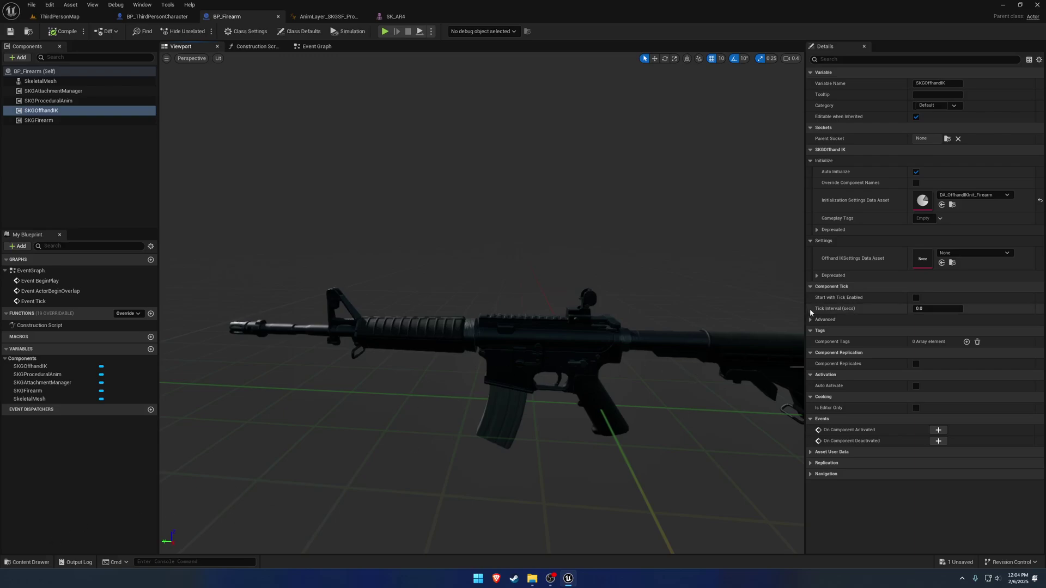
Create a folder named Initialize in Tutorial/Data and move DA_OffhandIKInit_Firearm and DA_ProceduralAnimInit_Firearm into it
{"action": "left_click", "coordinate": [953, 204]}
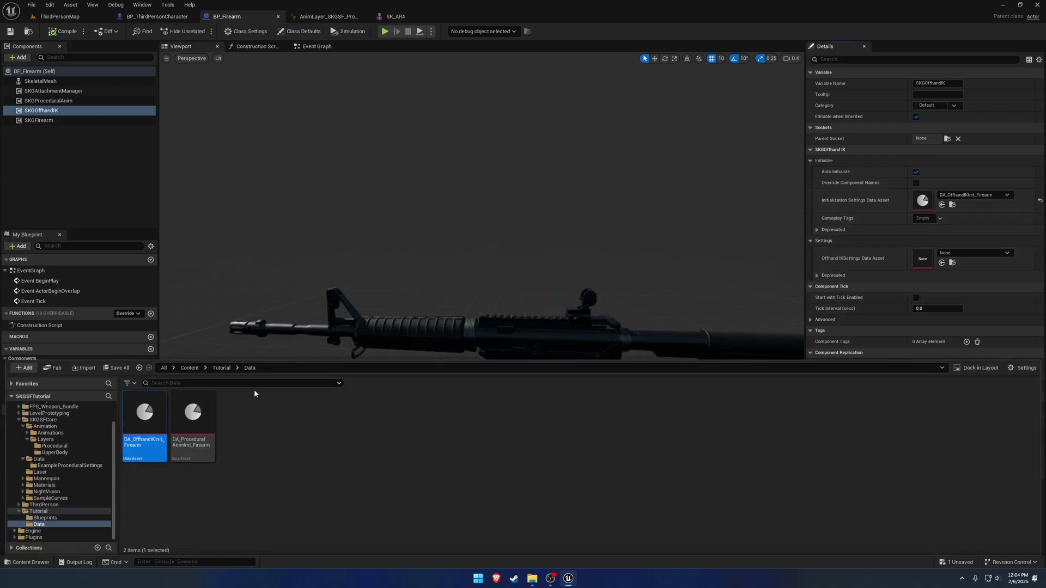
{"action": "right_click", "coordinate": [284, 424]}
{"action": "left_click", "coordinate": [351, 136]}
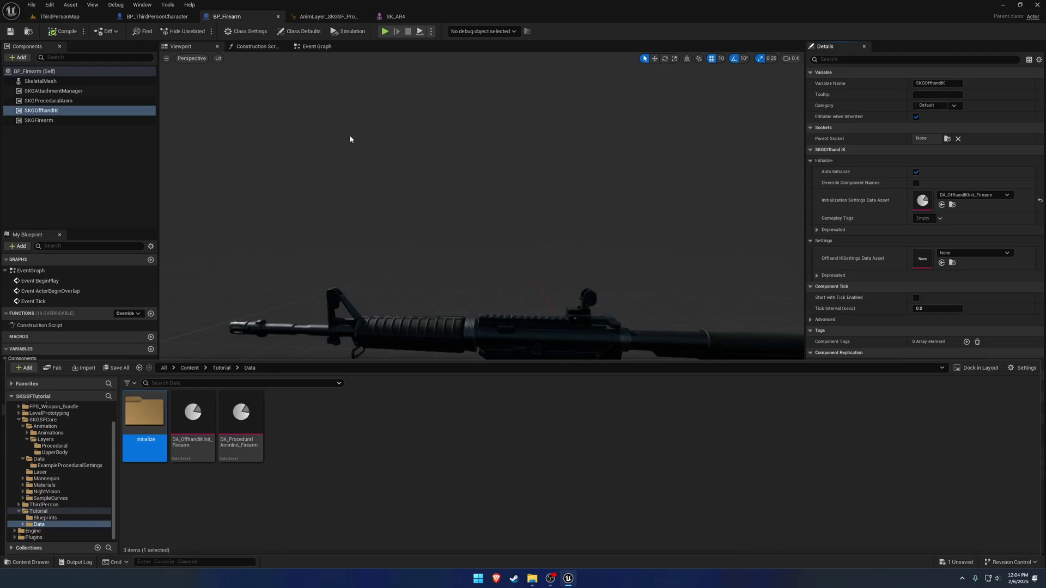
{"action": "left_click", "coordinate": [241, 416]}
{"action": "left_click", "coordinate": [193, 416], "text": "ctrl"}
{"action": "left_click_drag", "start_coordinate": [193, 417], "coordinate": [154, 429]}
{"action": "left_click", "coordinate": [169, 442]}
Create a data asset of class SKGPDAOffhandIKSettings in Tutorial/Data and name it DA_OffhandIKSettings_Firearm
{"action": "right_click", "coordinate": [277, 415]}
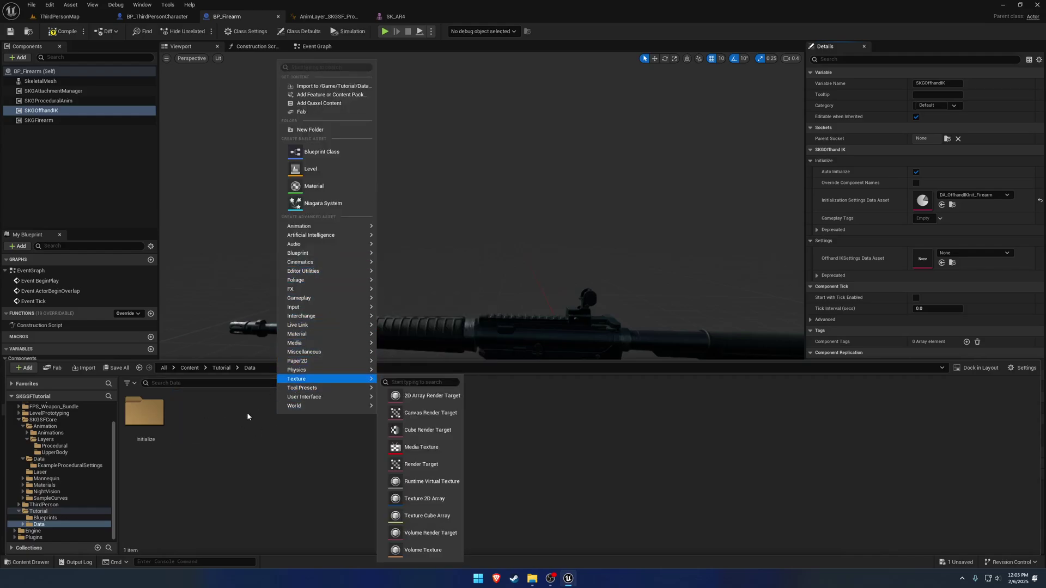
{"action": "mouse_move", "coordinate": [349, 352]}
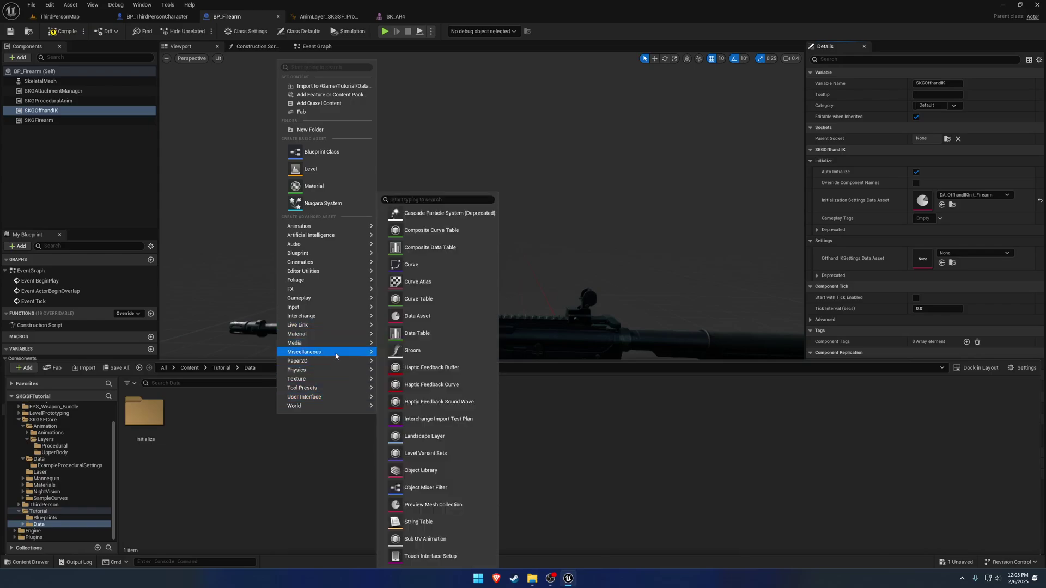
{"action": "left_click", "coordinate": [418, 316]}
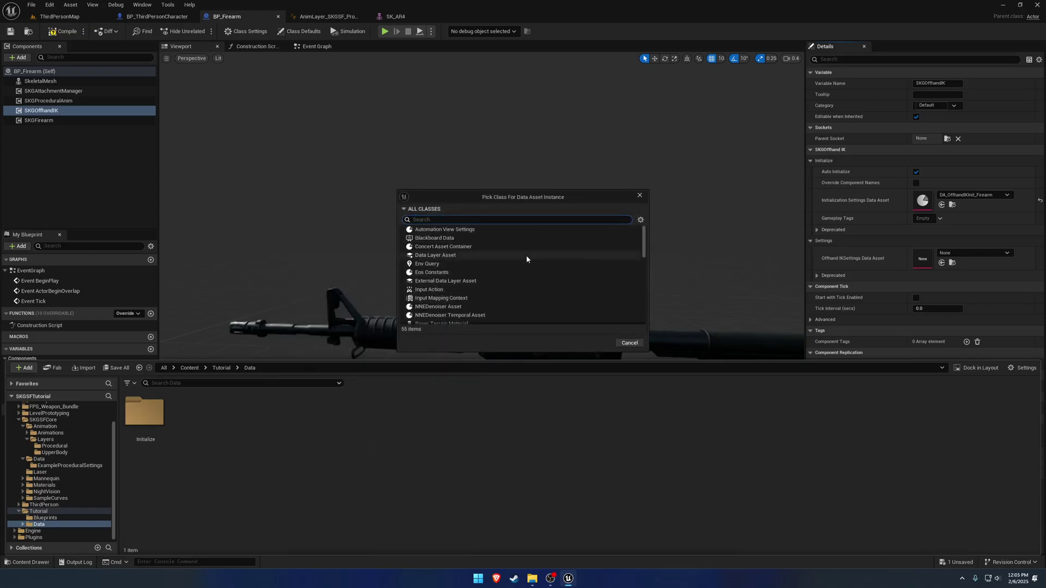
{"action": "type", "text": "offhand"}
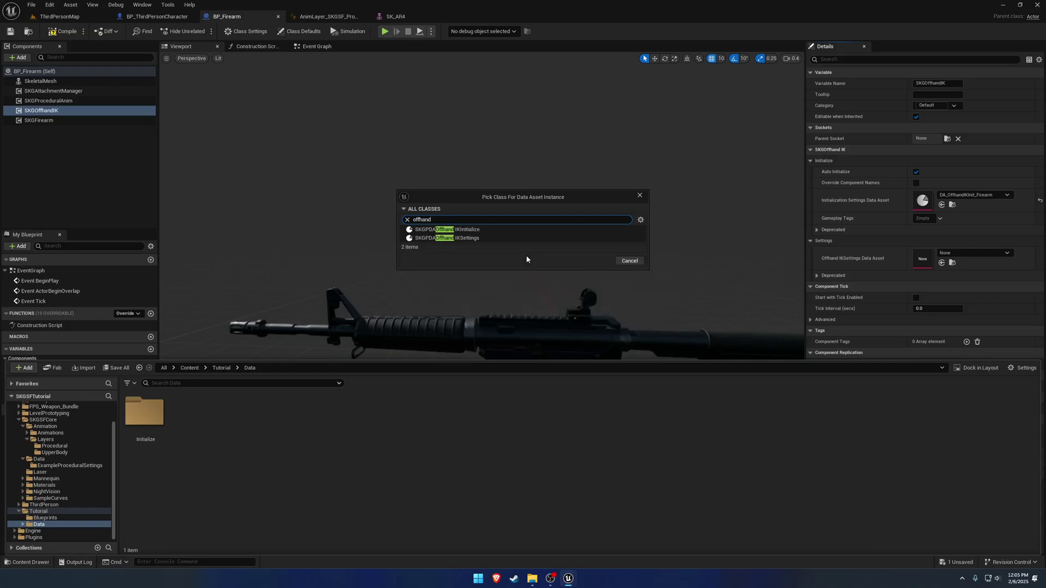
{"action": "left_click", "coordinate": [488, 238]}
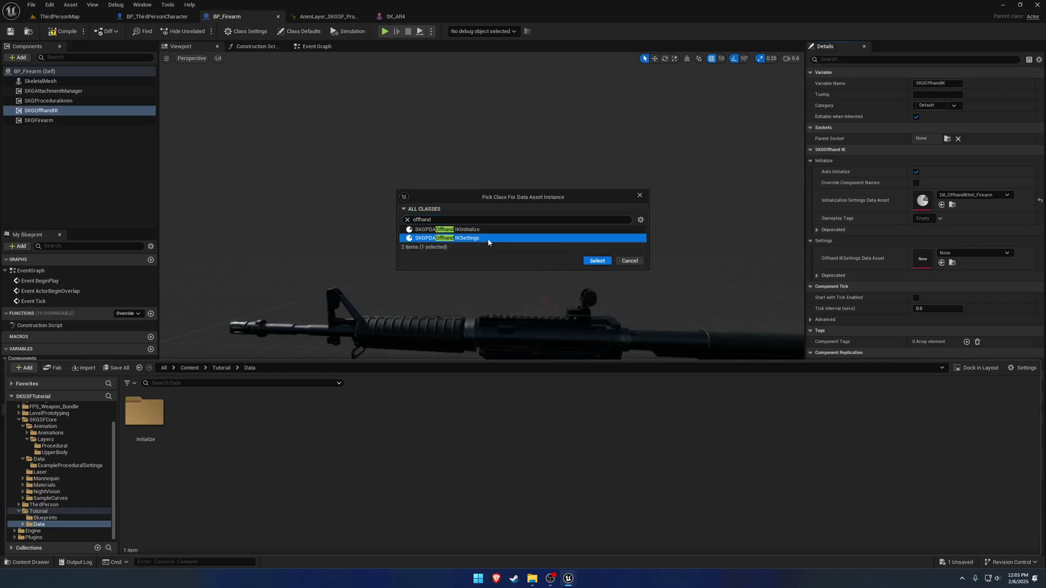
{"action": "left_click", "coordinate": [598, 262]}
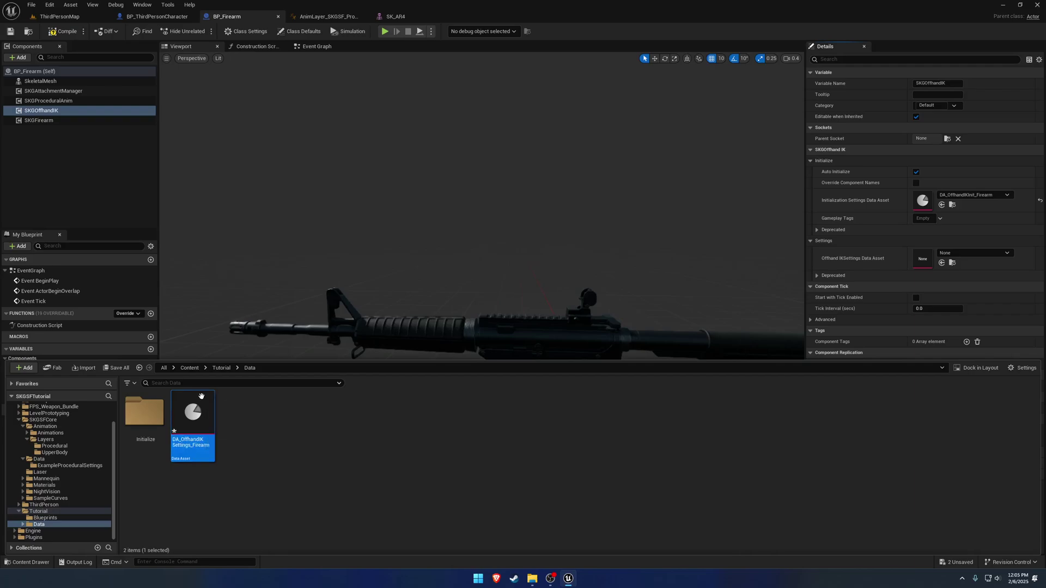
Open DA_OffhandIKSettings_Firearm and set its Left Hand IK Pose to AS_BasicRifleIdle
{"action": "double_click", "coordinate": [193, 416]}
{"action": "left_click_drag", "start_coordinate": [480, 16], "coordinate": [307, 19]}
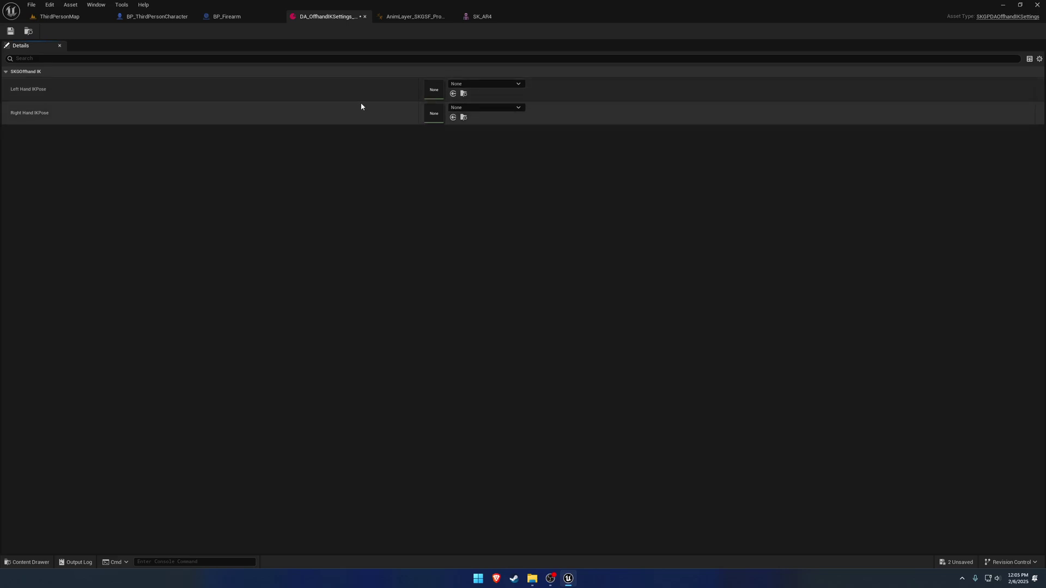
{"action": "left_click", "coordinate": [482, 85]}
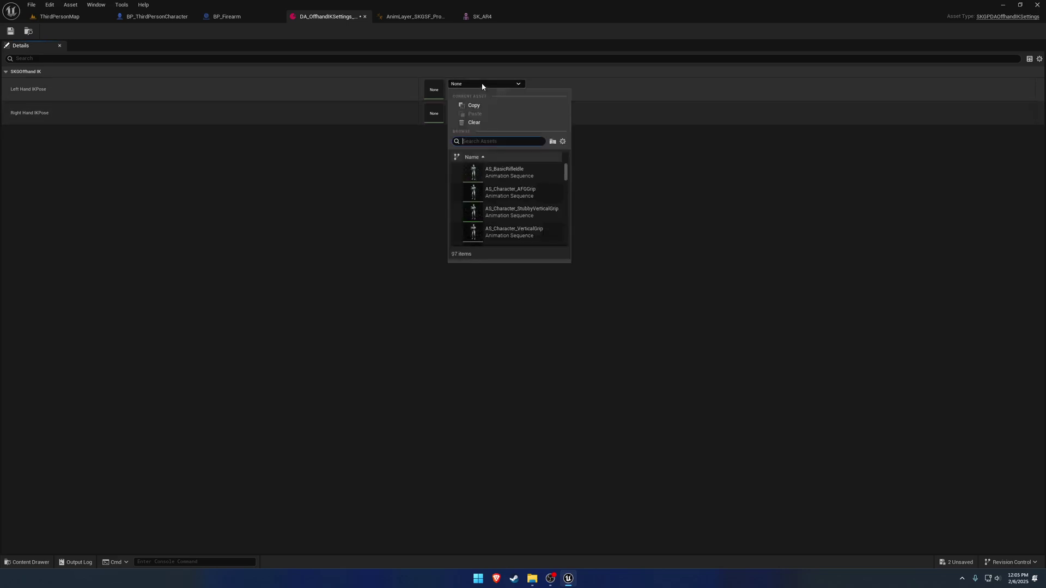
{"action": "left_click", "coordinate": [509, 172]}
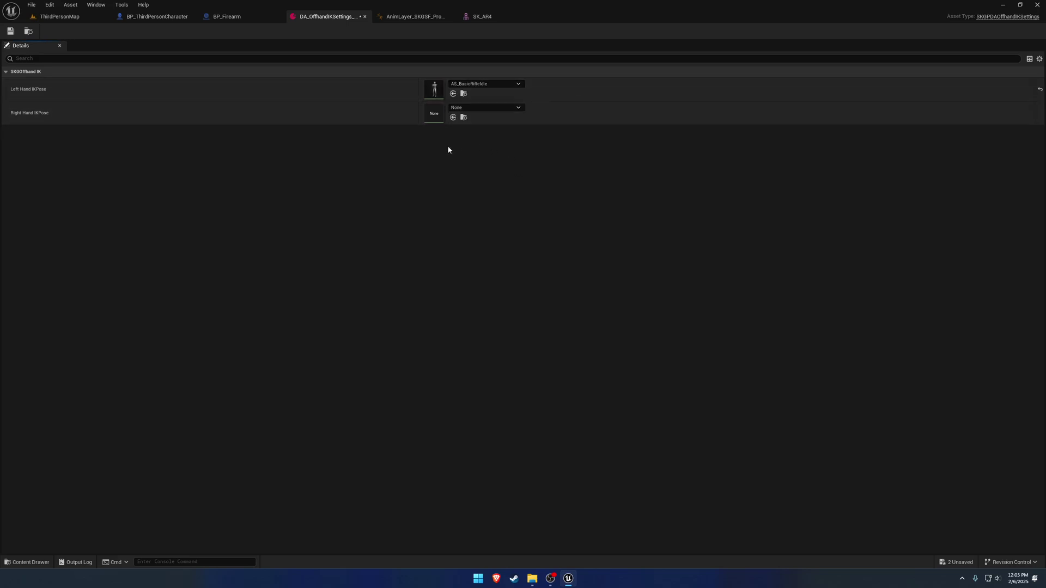
Inspect the offhand pose nodes in AnimLayer_SKGSF_Procedurals and the AS_BasicRifleIdle node in AnimBP_SKGSF_PlayerPawn's AnimGraph
{"action": "left_click", "coordinate": [414, 17]}
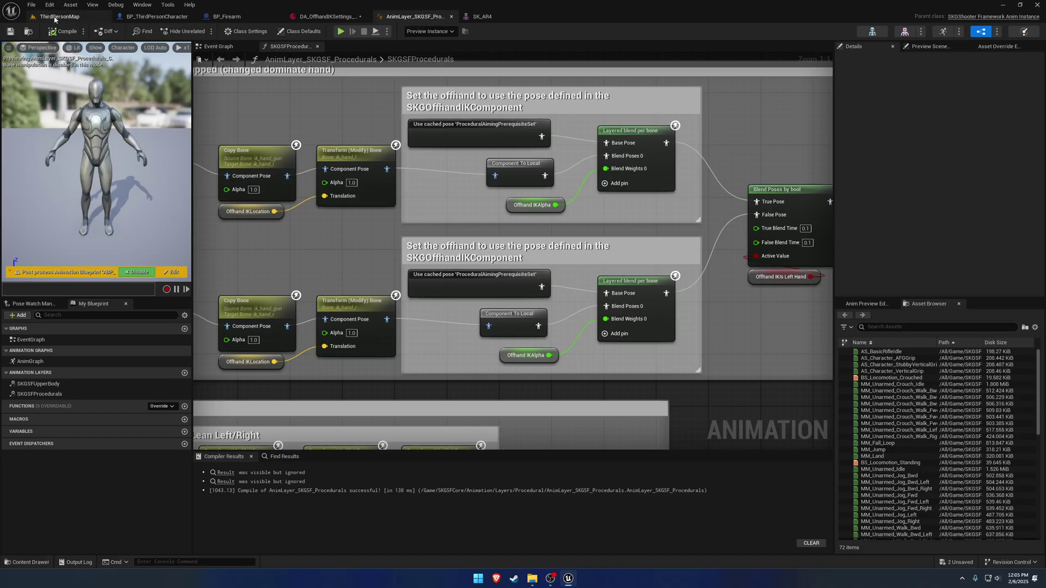
{"action": "left_click", "coordinate": [29, 32]}
{"action": "left_click", "coordinate": [303, 376]}
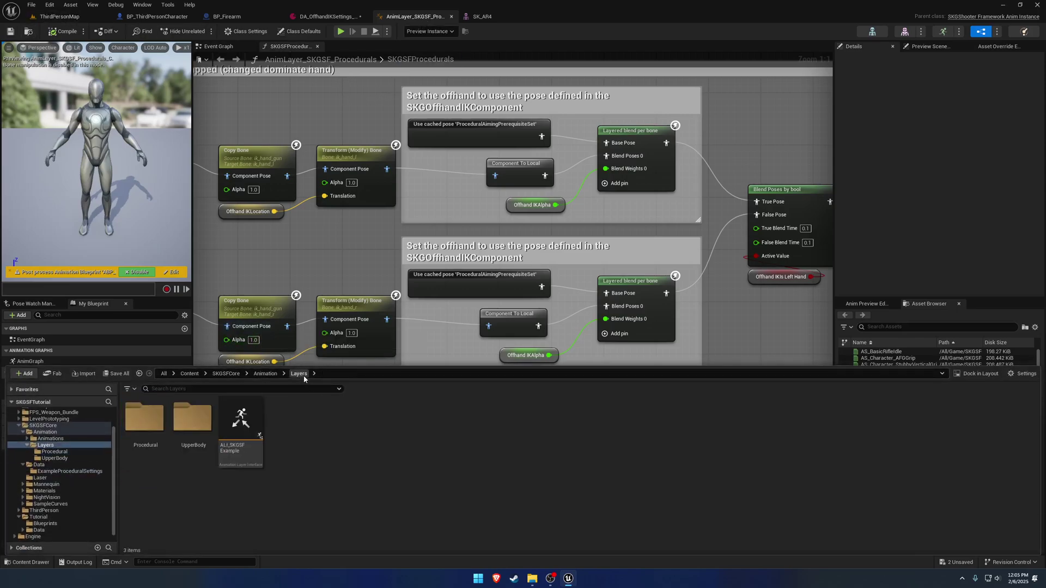
{"action": "left_click", "coordinate": [266, 373]}
{"action": "double_click", "coordinate": [241, 422]}
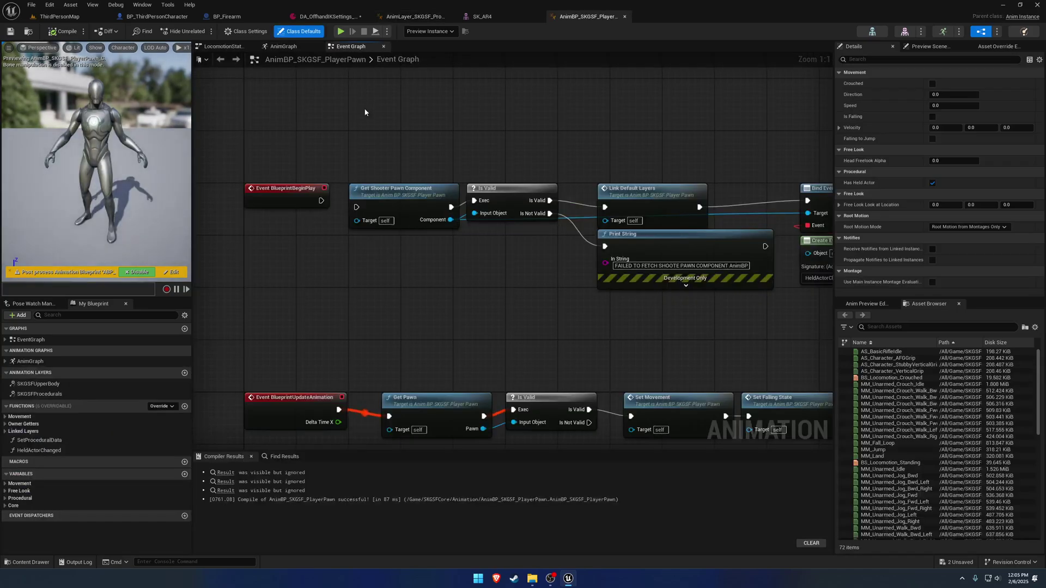
{"action": "left_click", "coordinate": [288, 48]}
{"action": "left_click", "coordinate": [372, 175]}
{"action": "right_click_drag", "start_coordinate": [403, 194], "coordinate": [437, 227]}
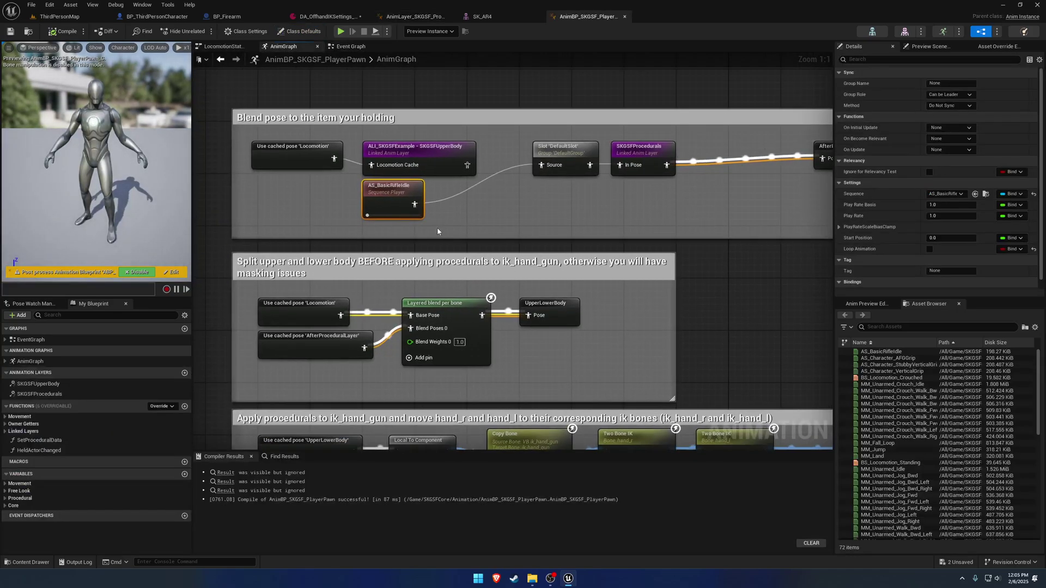
{"action": "left_click", "coordinate": [625, 17]}
{"action": "left_click", "coordinate": [414, 16]}
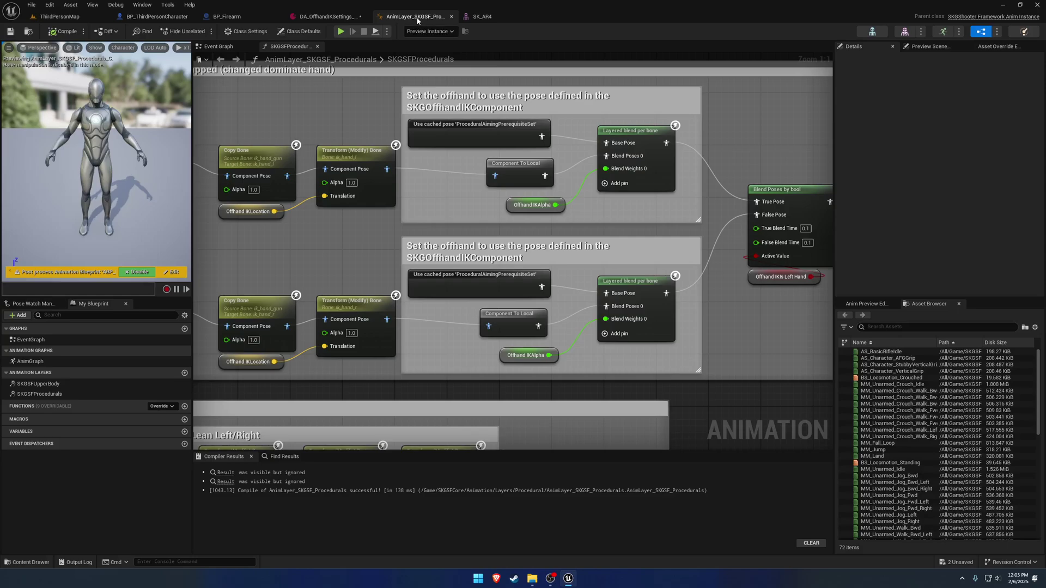
Save all assets, then assign DA_OffhandIKSettings_Firearm as SKGOffhandIK's Offhand IK Settings Data Asset in BP_Firearm and save the blueprint
{"action": "left_click", "coordinate": [327, 16]}
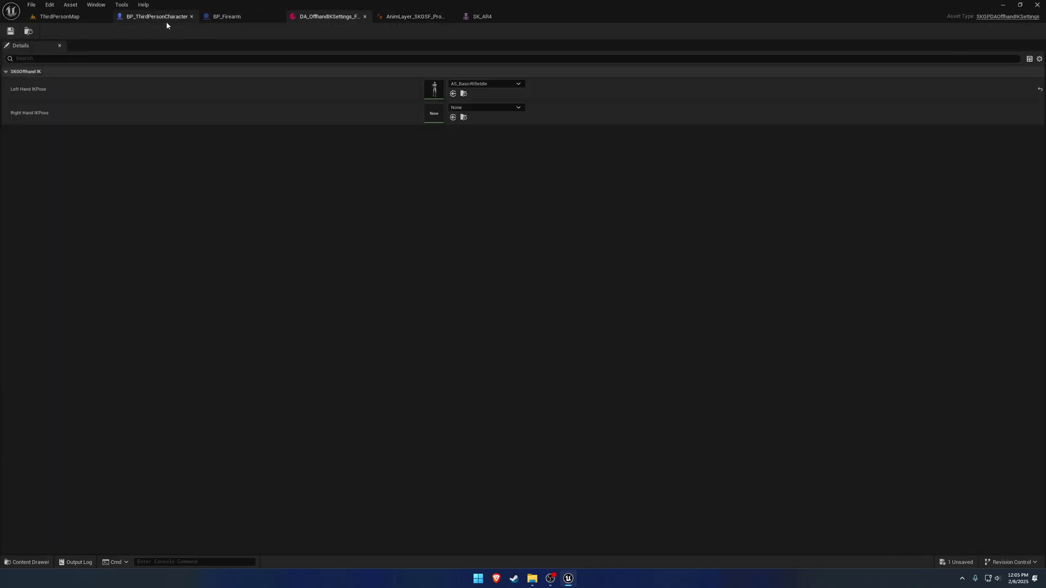
{"action": "left_click", "coordinate": [31, 4]}
{"action": "left_click", "coordinate": [49, 55]}
{"action": "left_click", "coordinate": [223, 17]}
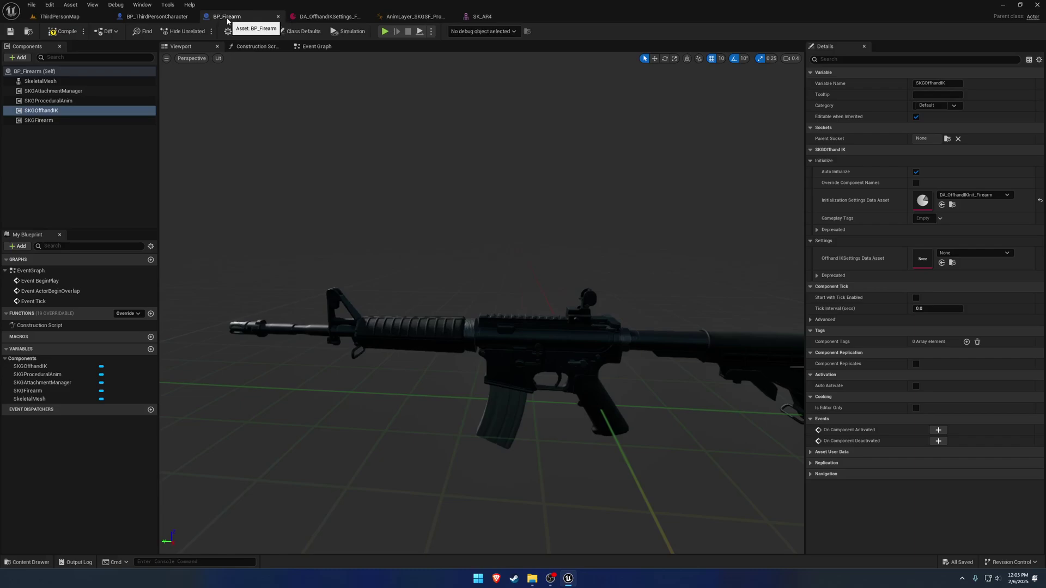
{"action": "left_click", "coordinate": [972, 253]}
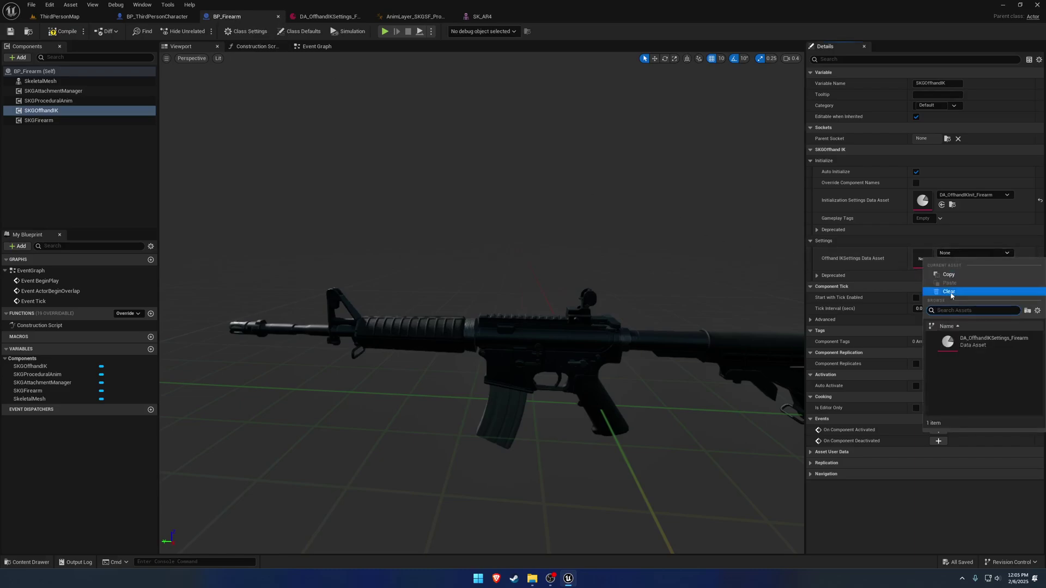
{"action": "left_click", "coordinate": [975, 338]}
{"action": "key", "text": "ctrl+s"}
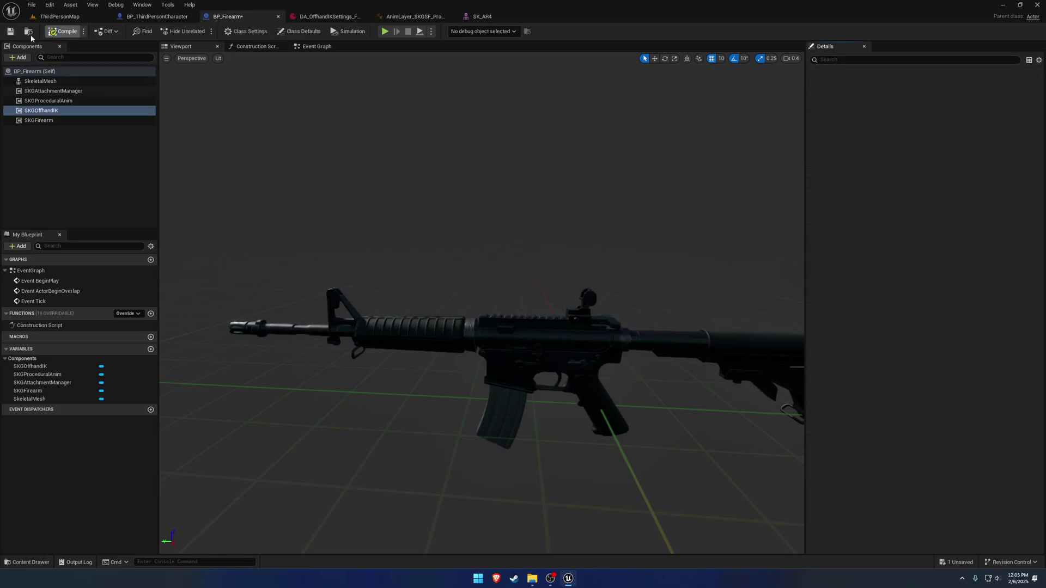
Play-test ThirdPersonMap with the SK_AR4 editor floating beside the viewport, and eject from the player to inspect the left hand
{"action": "left_click", "coordinate": [60, 17]}
{"action": "left_click", "coordinate": [203, 31]}
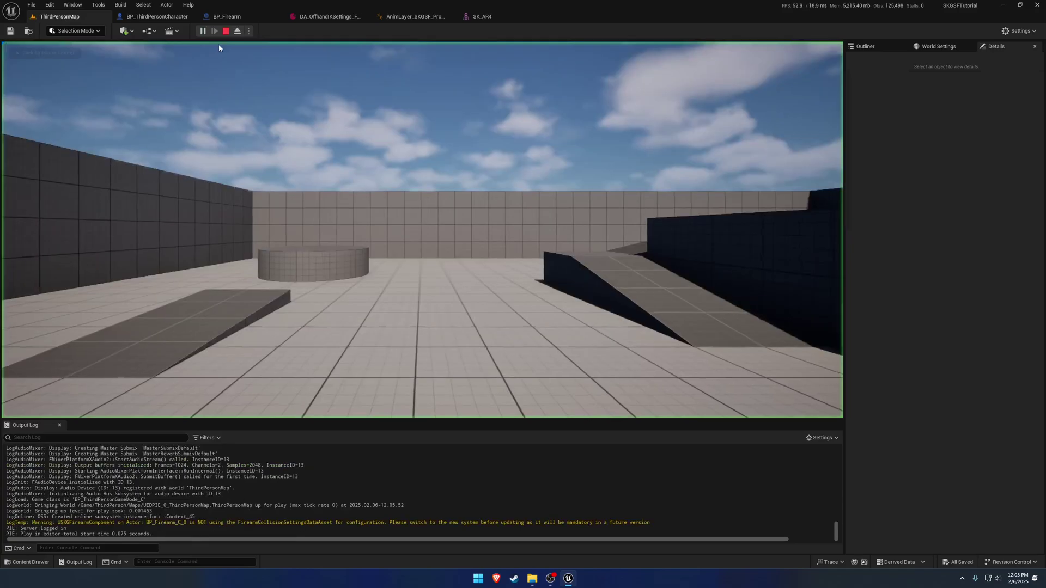
{"action": "right_click", "coordinate": [440, 329]}
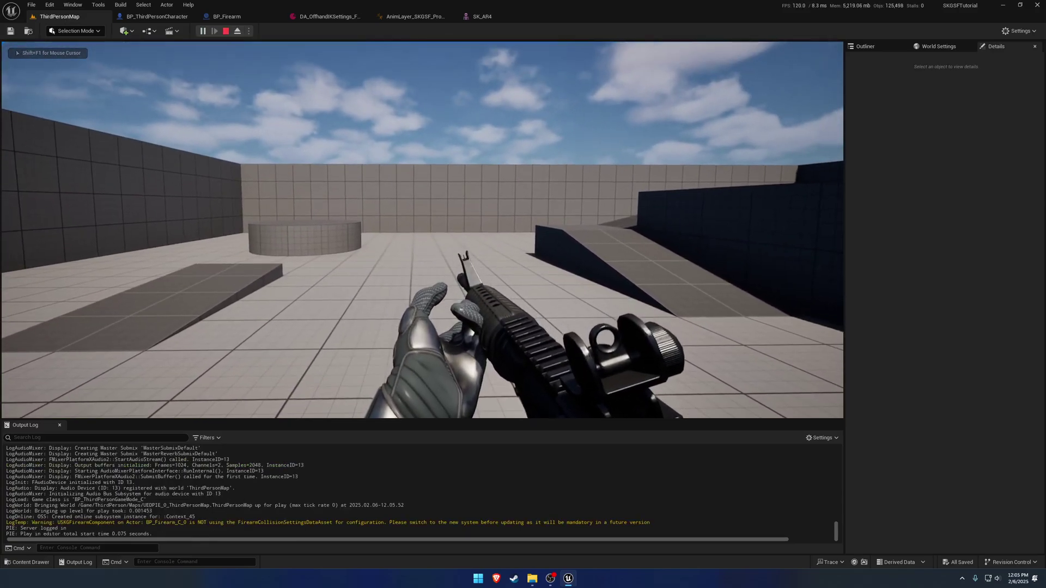
{"action": "key", "text": "shift+F1"}
{"action": "left_click_drag", "start_coordinate": [484, 18], "coordinate": [579, 381]}
{"action": "left_click", "coordinate": [87, 18]}
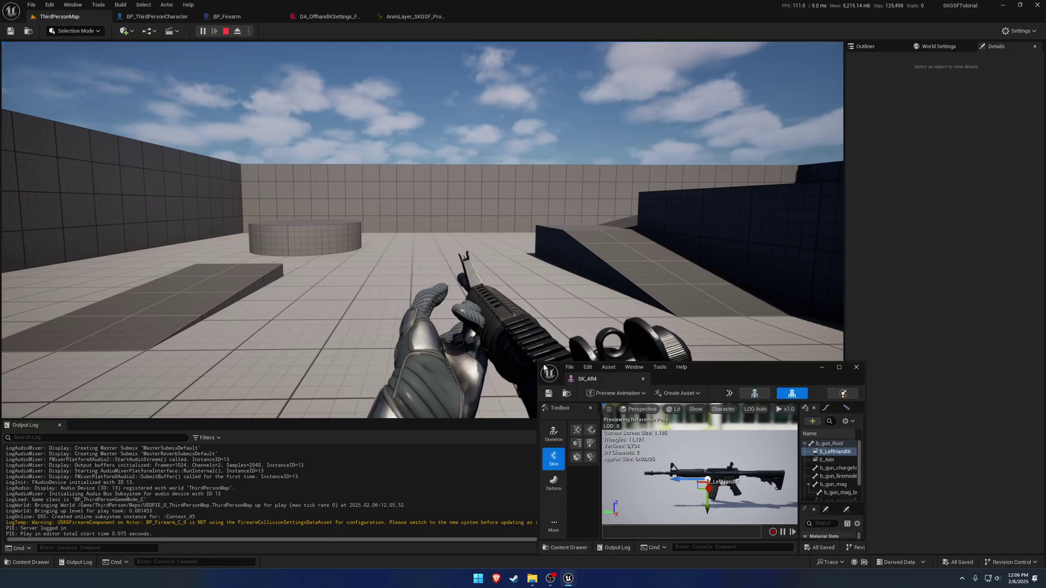
{"action": "left_click", "coordinate": [238, 31]}
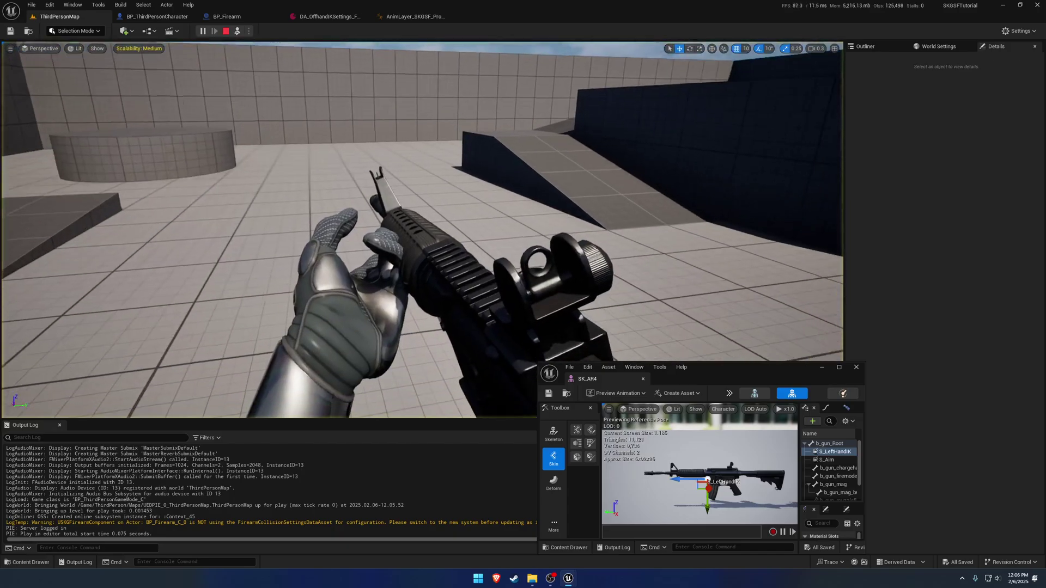
Bring the player's left hand into close view, place and enlarge the SK_AR4 editor window below it, and focus on S_LeftHandIK
{"action": "key", "text": "a"}
{"action": "scroll", "coordinate": [422, 229], "scroll_direction": "up", "scroll_amount": 1}
{"action": "right_click_drag", "start_coordinate": [422, 229], "coordinate": [594, 229]}
{"action": "left_click_drag", "start_coordinate": [709, 370], "coordinate": [258, 343]}
{"action": "left_click_drag", "start_coordinate": [83, 335], "coordinate": [15, 229]}
{"action": "key", "text": "f"}
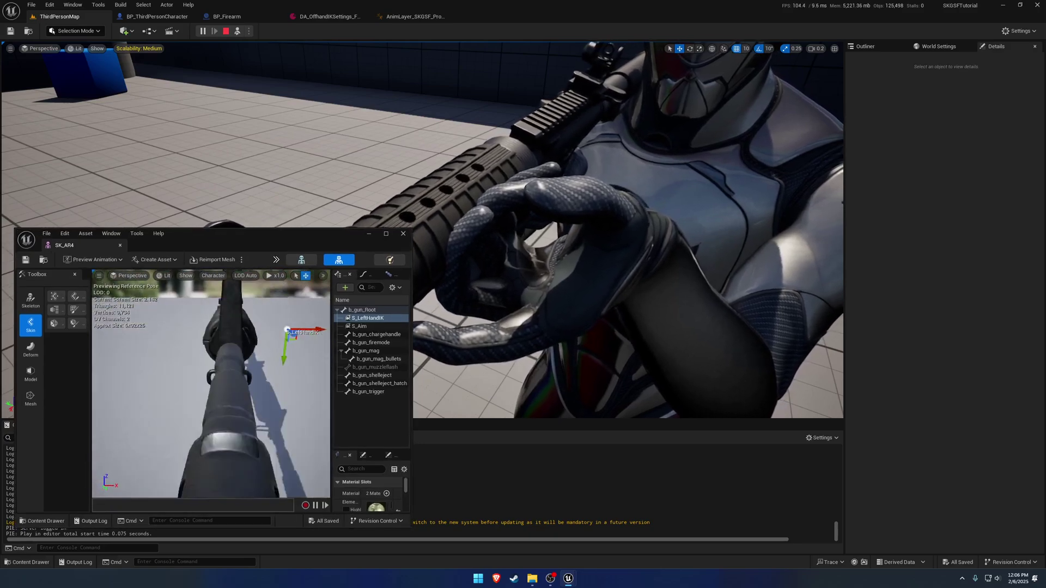
Move the S_LeftHandIK socket against the rifle's handguard, fine-tuning it until the ejected player's left hand wraps around the grip area
{"action": "key", "text": "w"}
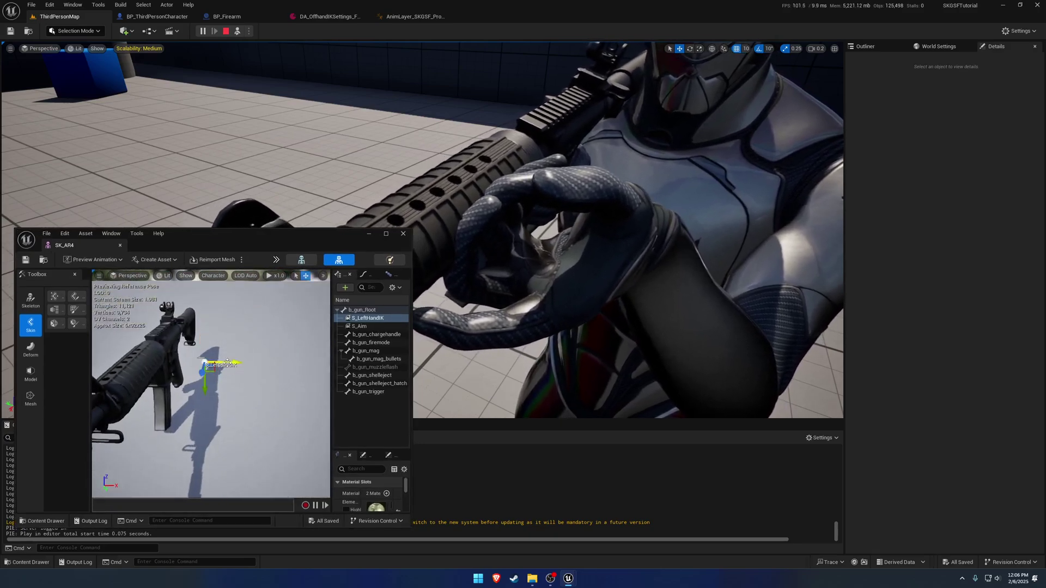
{"action": "left_click_drag", "start_coordinate": [209, 367], "coordinate": [183, 393]}
{"action": "left_click_drag", "start_coordinate": [523, 218], "coordinate": [686, 235], "text": "alt"}
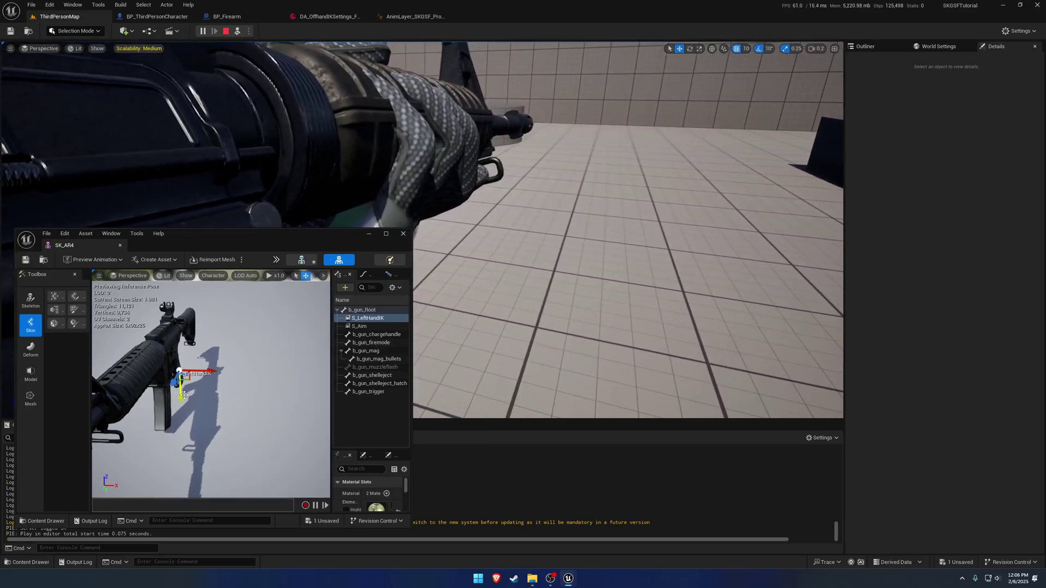
{"action": "left_click_drag", "start_coordinate": [181, 392], "coordinate": [181, 388]}
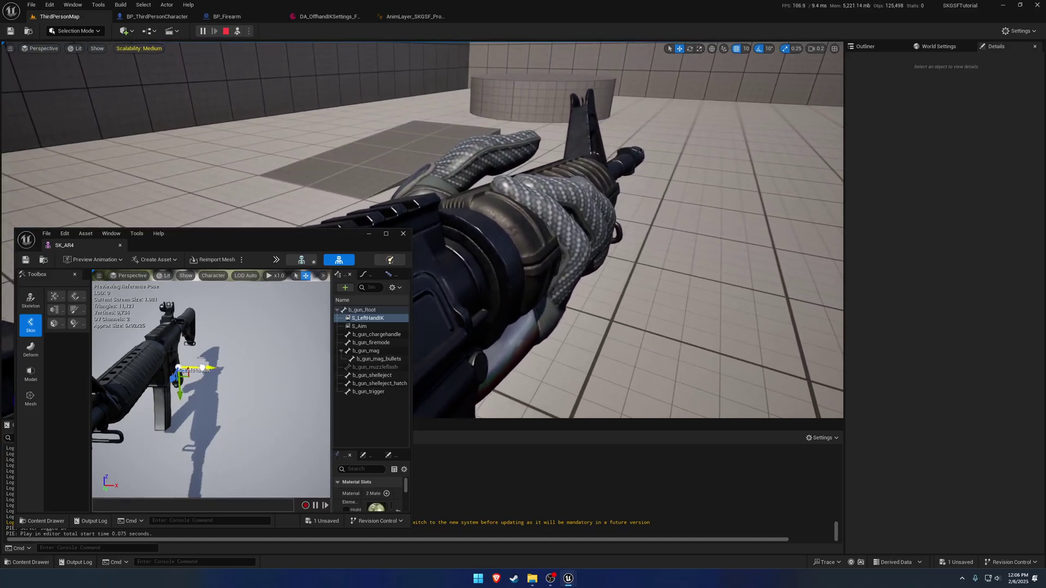
{"action": "left_click", "coordinate": [670, 319]}
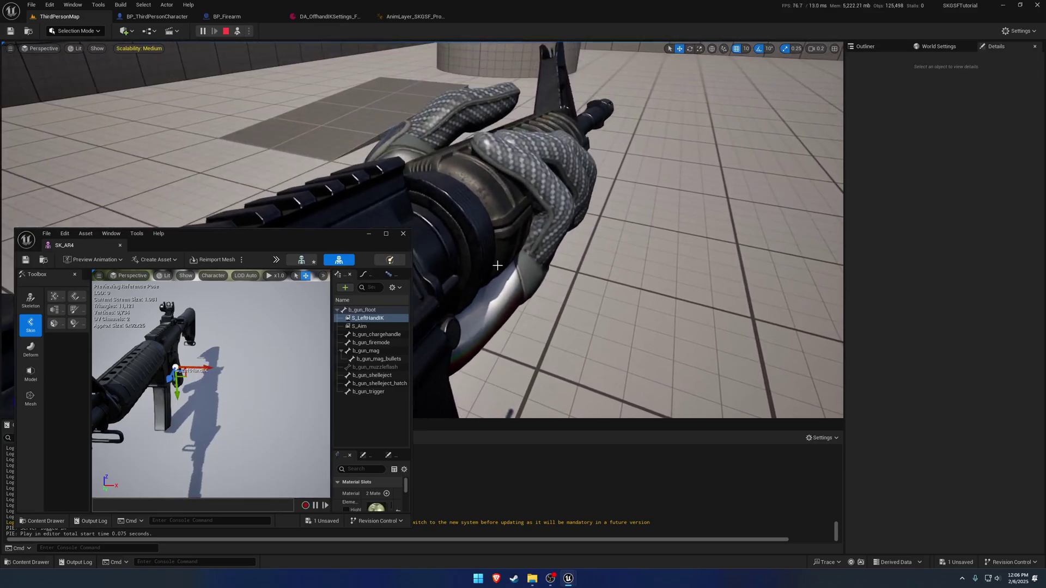
{"action": "right_click_drag", "start_coordinate": [589, 262], "coordinate": [452, 322]}
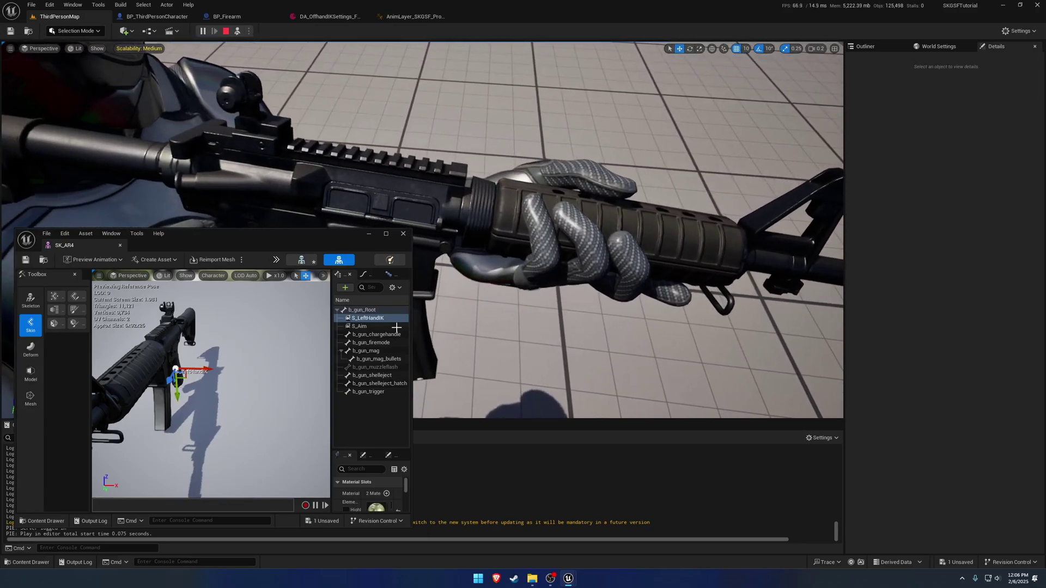
{"action": "left_click_drag", "start_coordinate": [164, 382], "coordinate": [161, 386]}
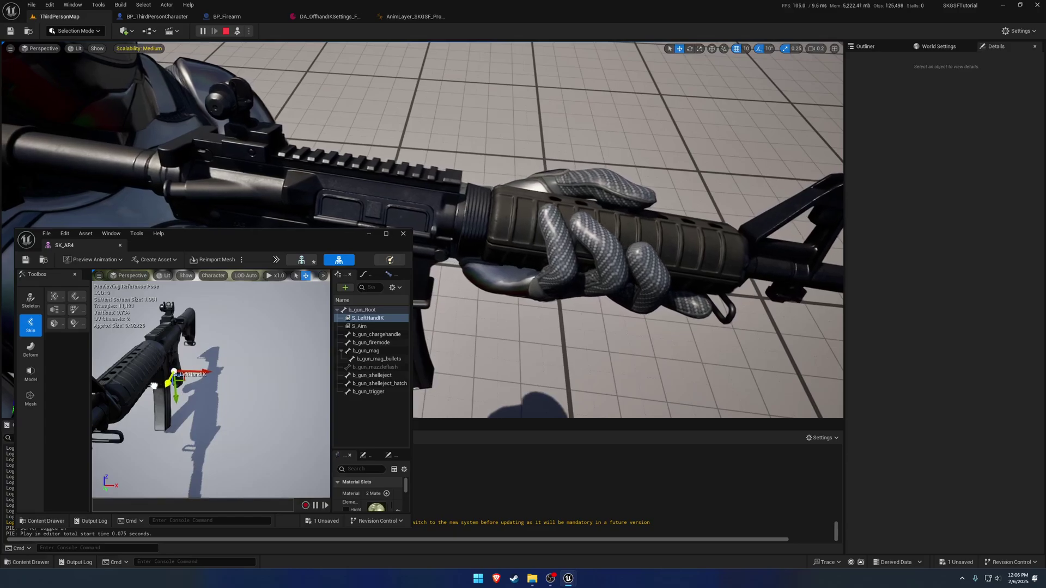
{"action": "right_click_drag", "start_coordinate": [490, 305], "coordinate": [403, 305]}
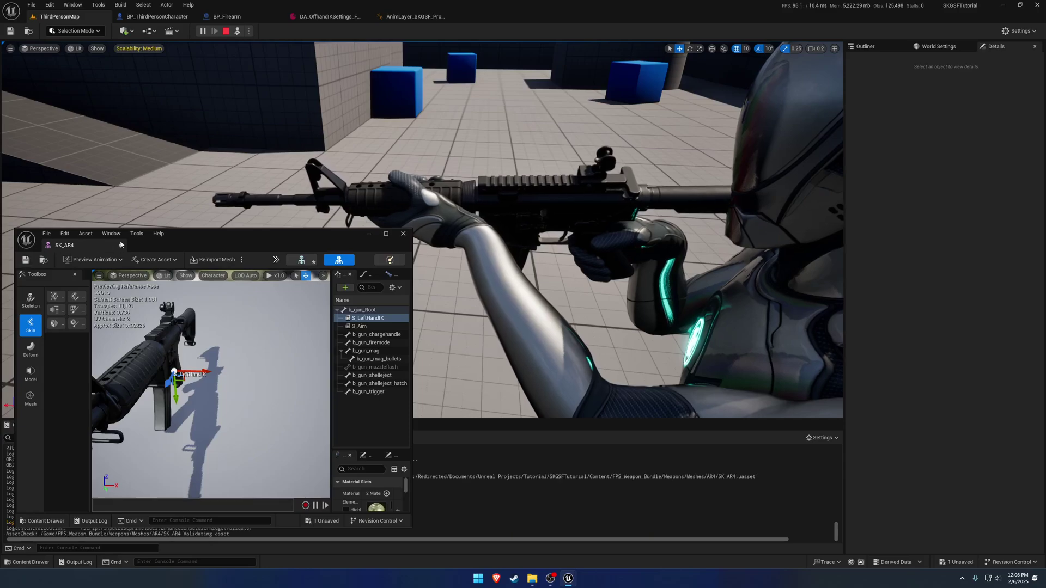
Stop the play session and save all assets with the adjusted S_LeftHandIK socket
{"action": "left_click", "coordinate": [227, 31]}
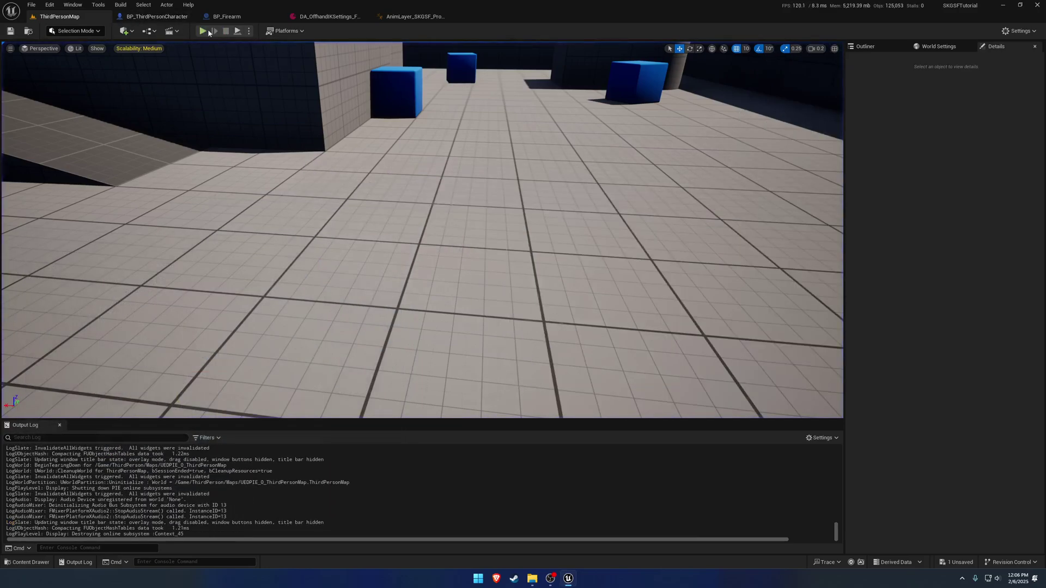
{"action": "left_click", "coordinate": [32, 4]}
{"action": "left_click", "coordinate": [54, 103]}
Play-test ThirdPersonMap in first person to check the left hand's grip on the rifle while looking around, and end the session
{"action": "left_click", "coordinate": [203, 31]}
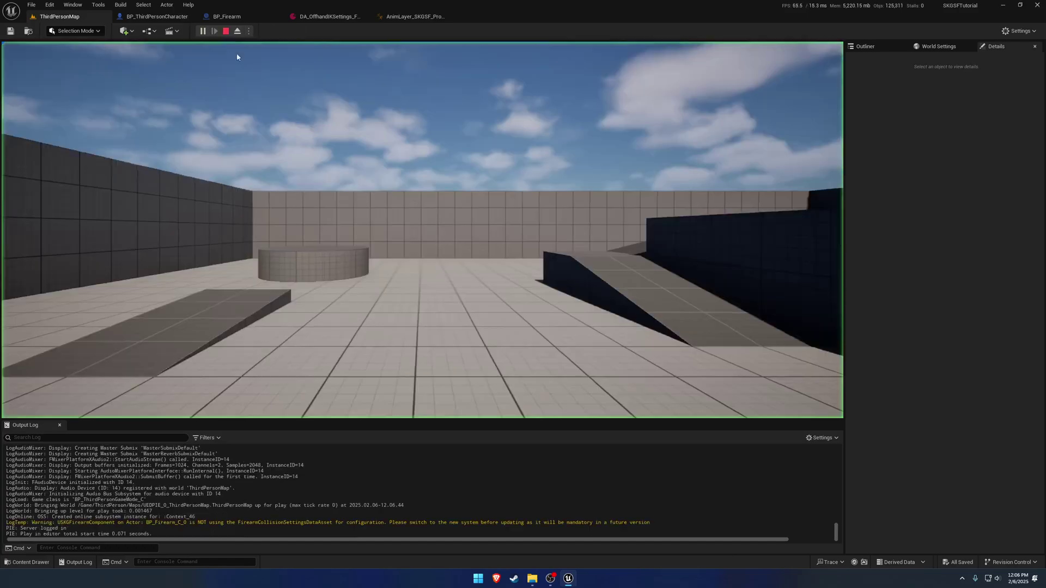
{"action": "left_click", "coordinate": [349, 162]}
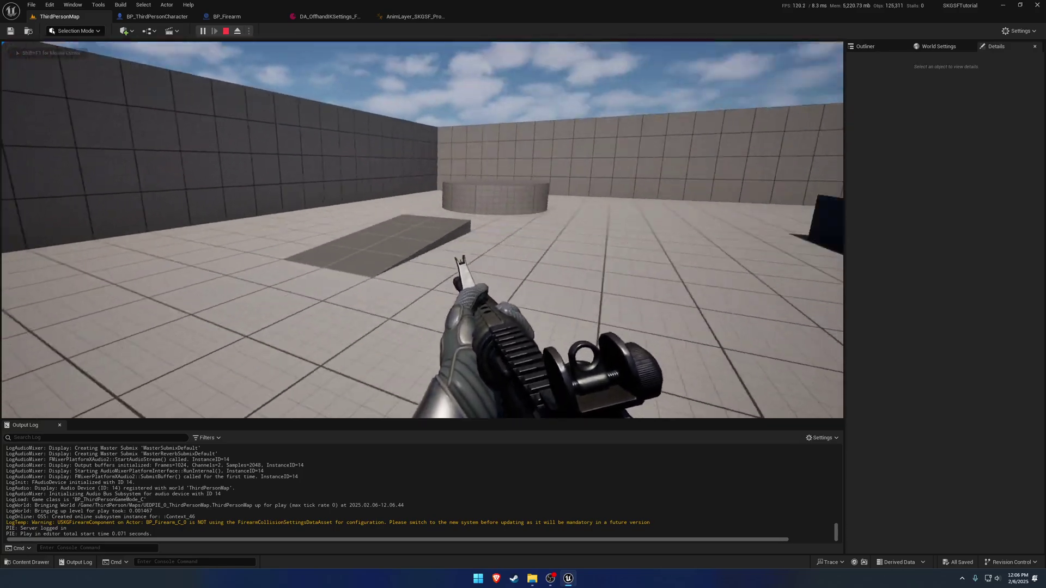
{"action": "right_click", "coordinate": [423, 230]}
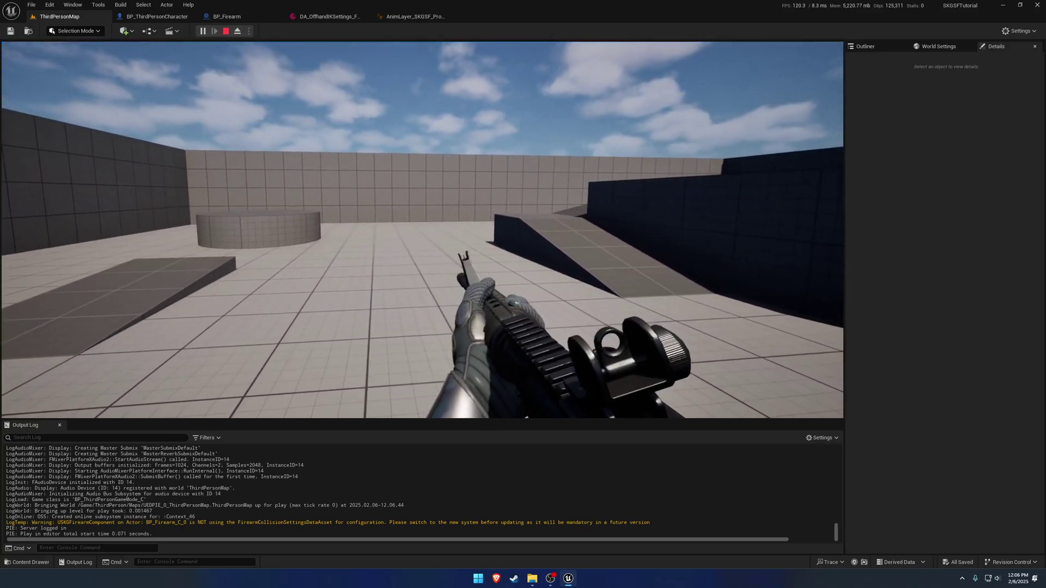
{"action": "key", "text": "Escape"}
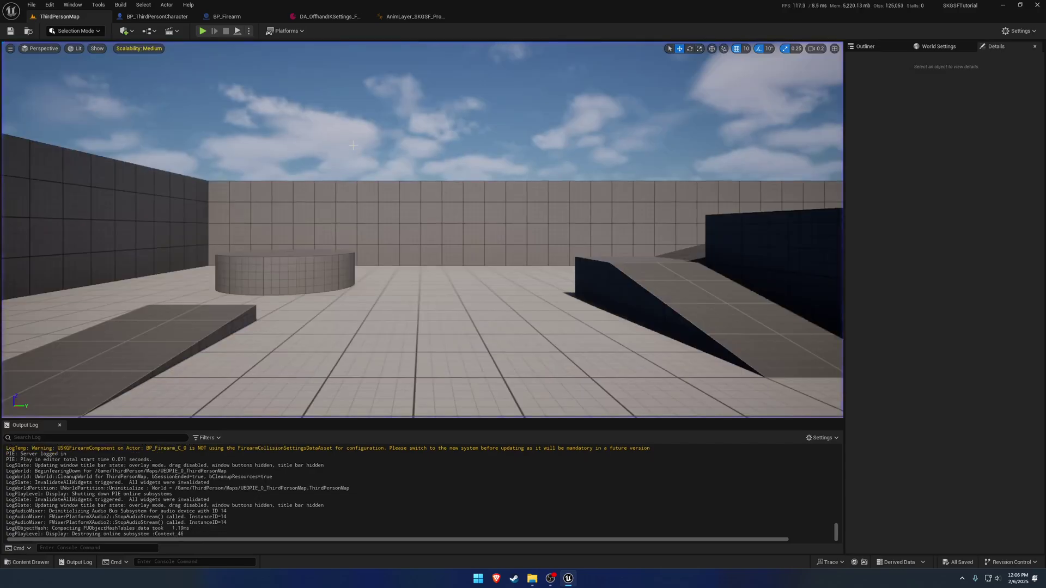
Set DA_OffhandIKSettings_Firearm's Left Hand IK Pose to AS_Character_VerticalGrip from the GripPoses folder and save the data asset
{"action": "left_click", "coordinate": [333, 17]}
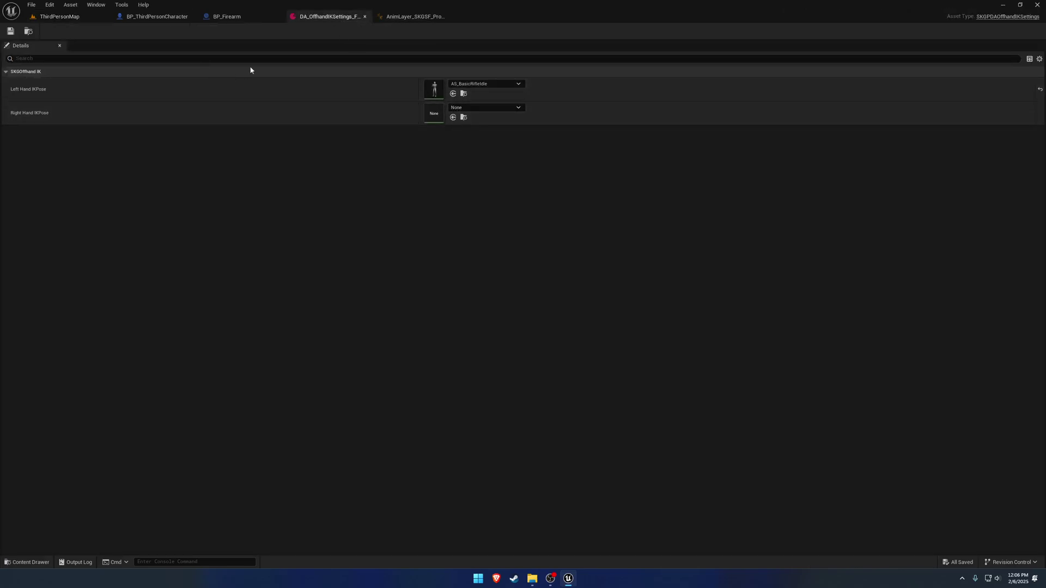
{"action": "left_click", "coordinate": [414, 17]}
{"action": "key", "text": "ctrl+space"}
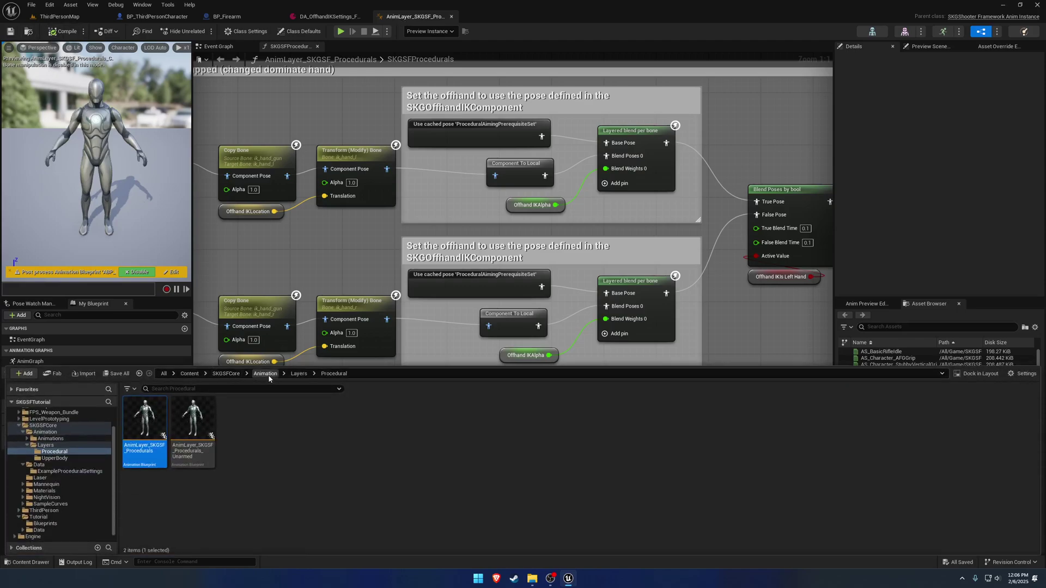
{"action": "left_click", "coordinate": [266, 374]}
{"action": "double_click", "coordinate": [152, 419]}
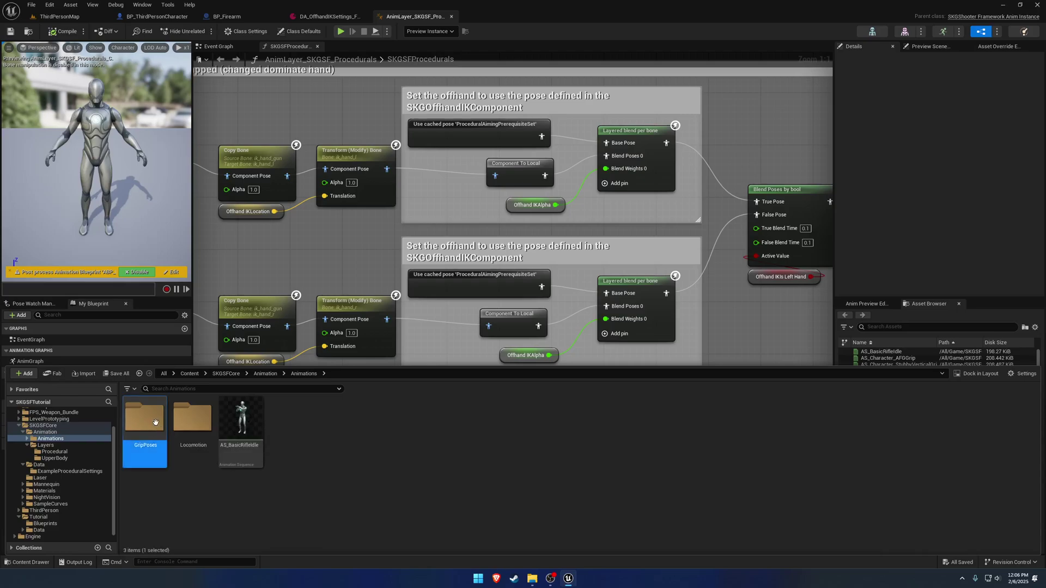
{"action": "double_click", "coordinate": [155, 422]}
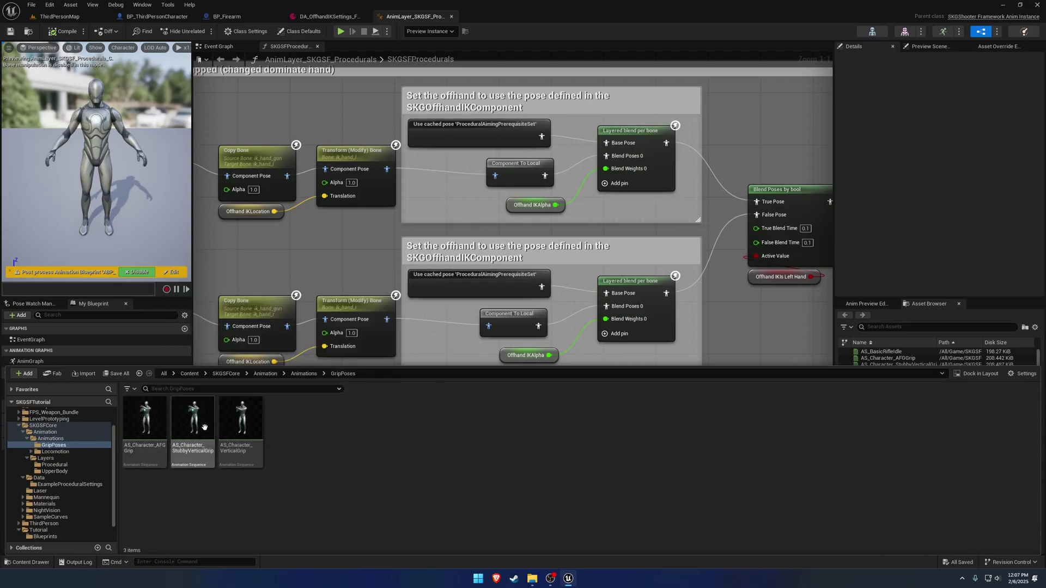
{"action": "left_click", "coordinate": [254, 426]}
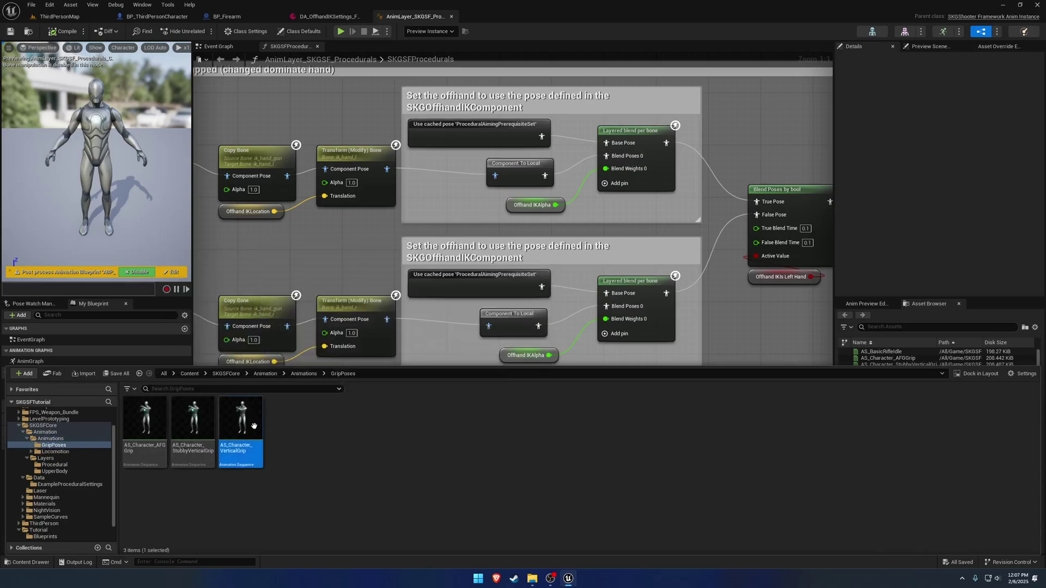
{"action": "left_click", "coordinate": [304, 15]}
{"action": "left_click", "coordinate": [453, 93]}
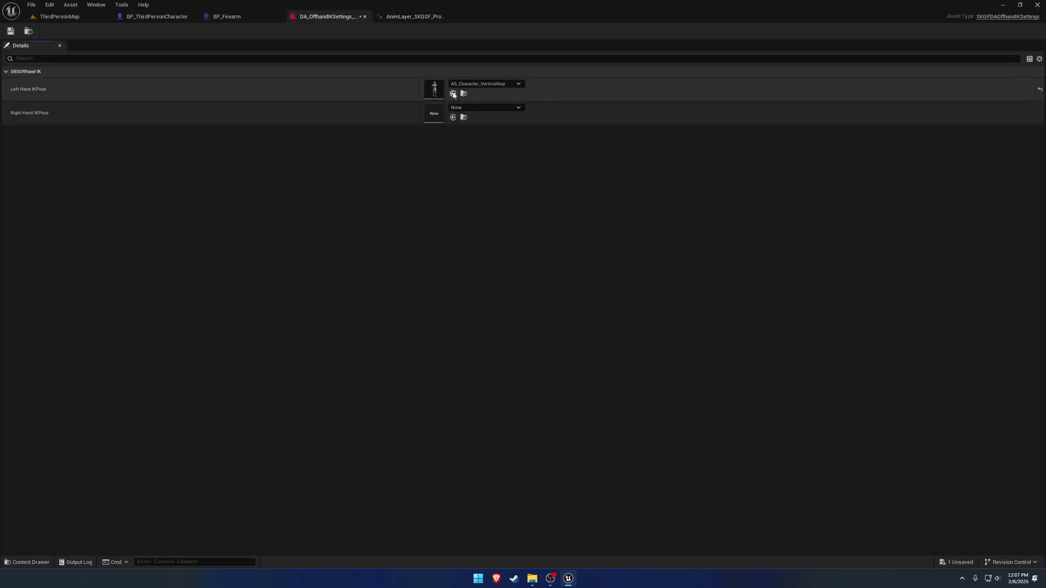
{"action": "left_click", "coordinate": [10, 31]}
Play-test ThirdPersonMap with the vertical grip pose, and undo the Left Hand IK Pose change in DA_OffhandIKSettings_Firearm
{"action": "left_click", "coordinate": [60, 16]}
{"action": "left_click", "coordinate": [203, 31]}
{"action": "left_click", "coordinate": [299, 194]}
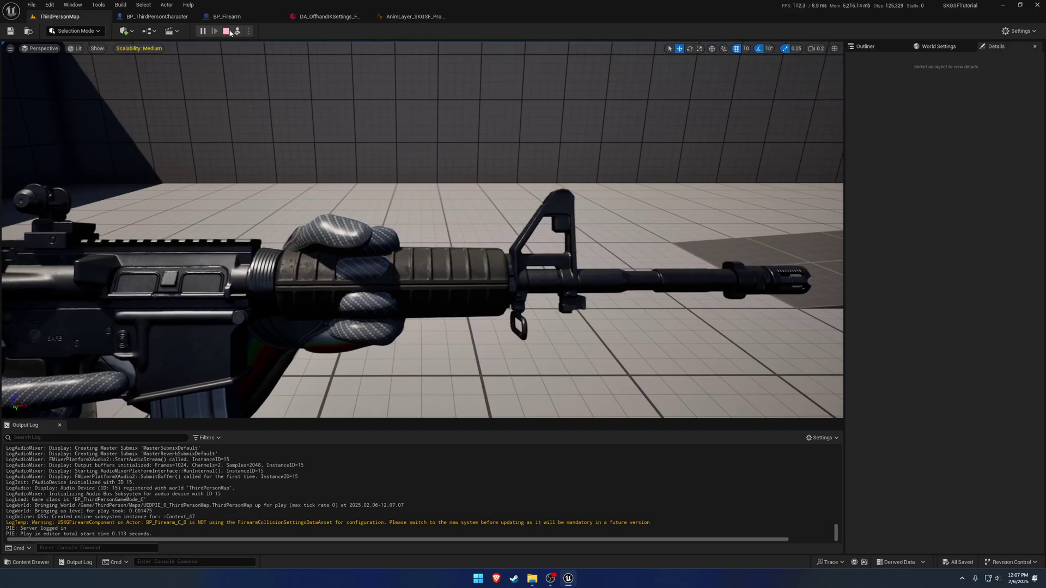
{"action": "left_click", "coordinate": [226, 31]}
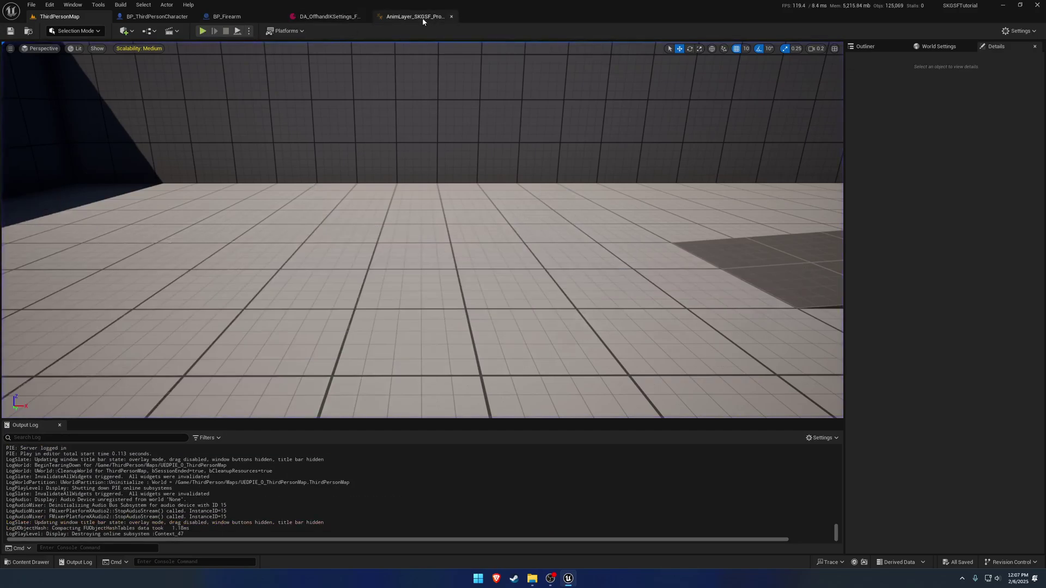
{"action": "left_click", "coordinate": [327, 16]}
{"action": "key", "text": "ctrl+z"}
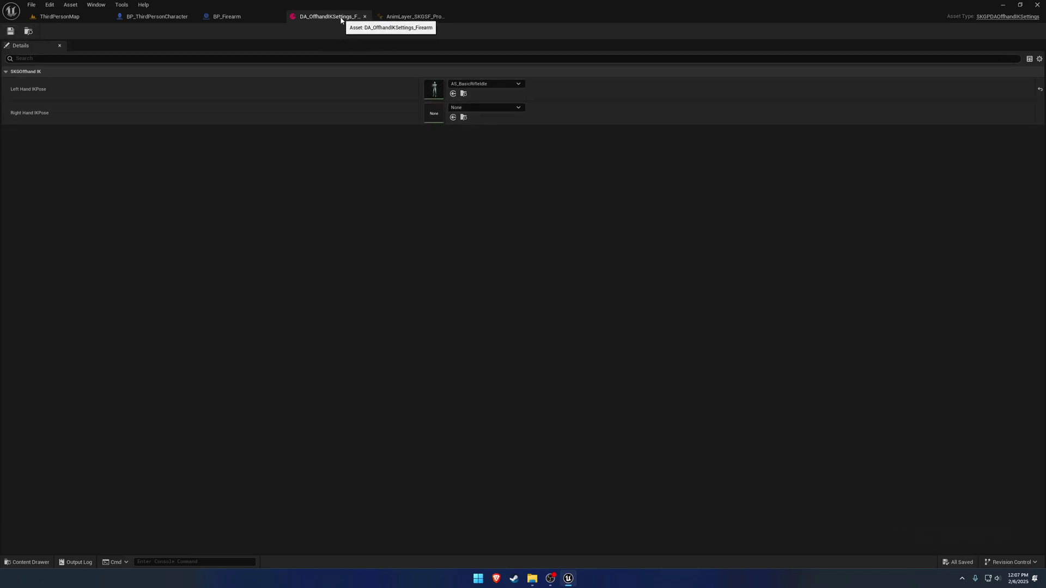
Locate DA_OffhandIKSettings_Firearm in the Tutorial Data folder, rename it as DA_OffhandIKSettings_M4, and save all assets
{"action": "left_click", "coordinate": [28, 31]}
{"action": "left_click", "coordinate": [193, 447]}
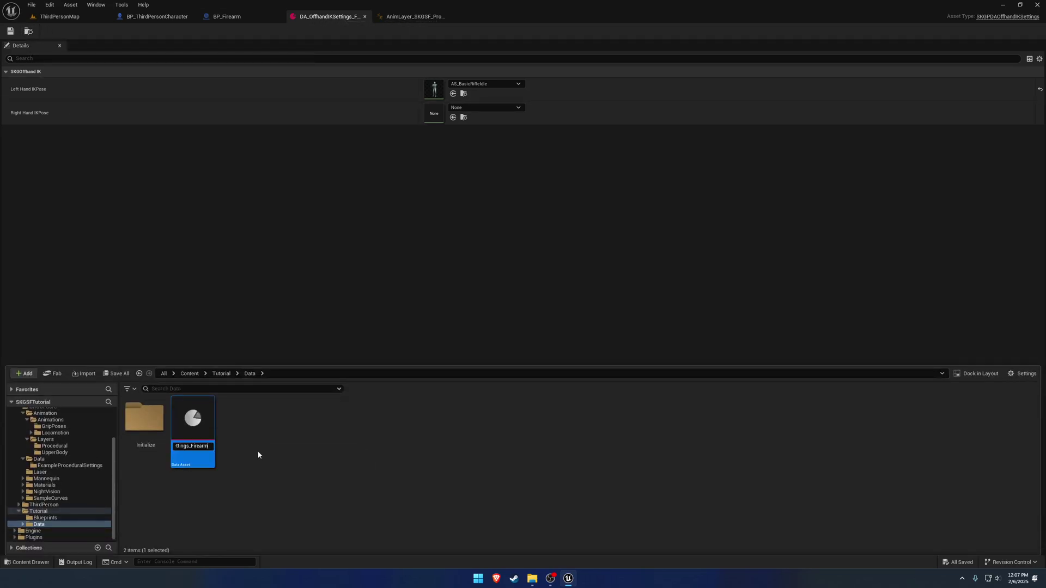
{"action": "key", "text": "BackSpace"}
{"action": "key", "text": "BackSpace"}
{"action": "key", "text": "BackSpace"}
{"action": "key", "text": "BackSpace"}
{"action": "key", "text": "BackSpace"}
{"action": "key", "text": "BackSpace"}
{"action": "type", "text": "M4"}
{"action": "key", "text": "Return"}
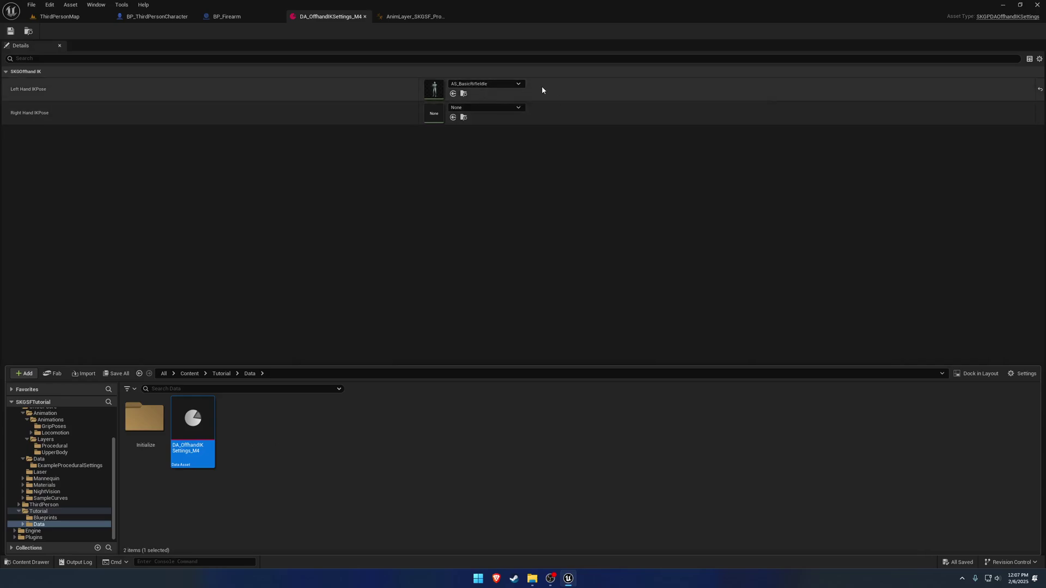
{"action": "left_click", "coordinate": [31, 7]}
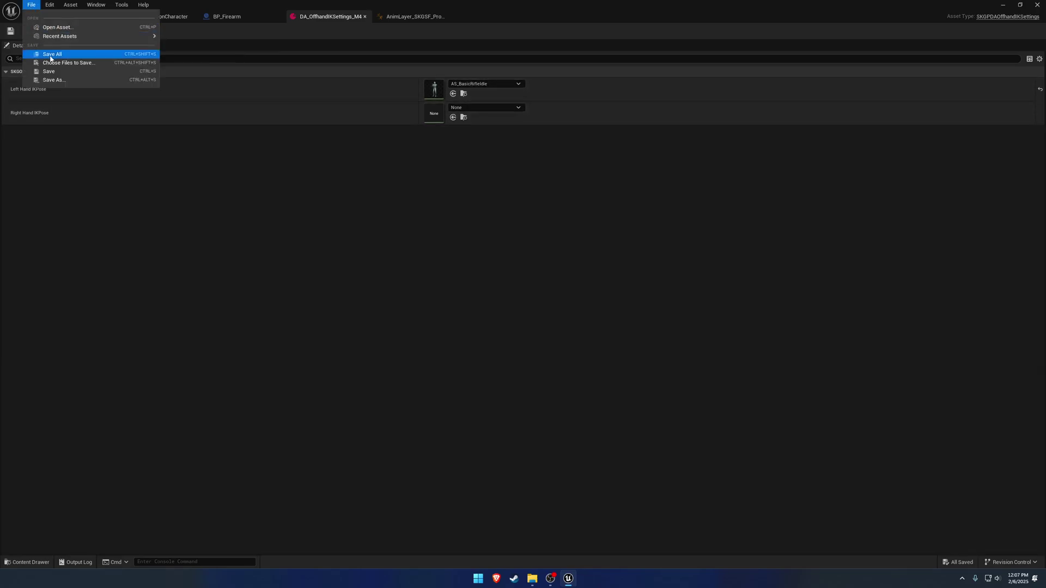
{"action": "left_click", "coordinate": [51, 54]}
Open BP_Firearm and examine the rifle from its side together with SKGOffhandIK's data asset settings
{"action": "left_click", "coordinate": [227, 17]}
{"action": "right_click_drag", "start_coordinate": [305, 218], "coordinate": [385, 253]}
{"action": "key", "text": "s"}
{"action": "key", "text": "w"}
{"action": "key", "text": "a"}
{"action": "key", "text": "a"}
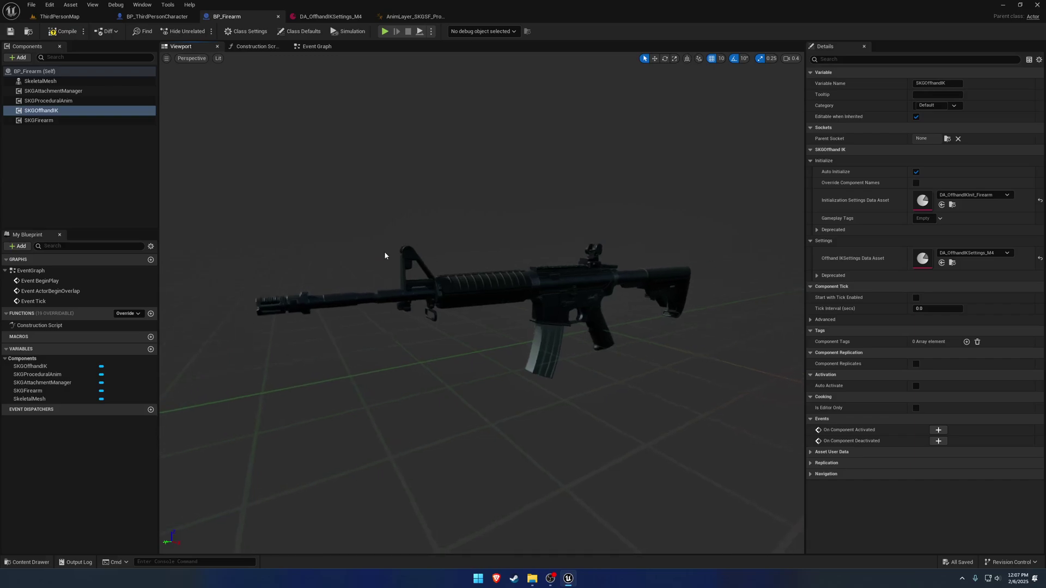